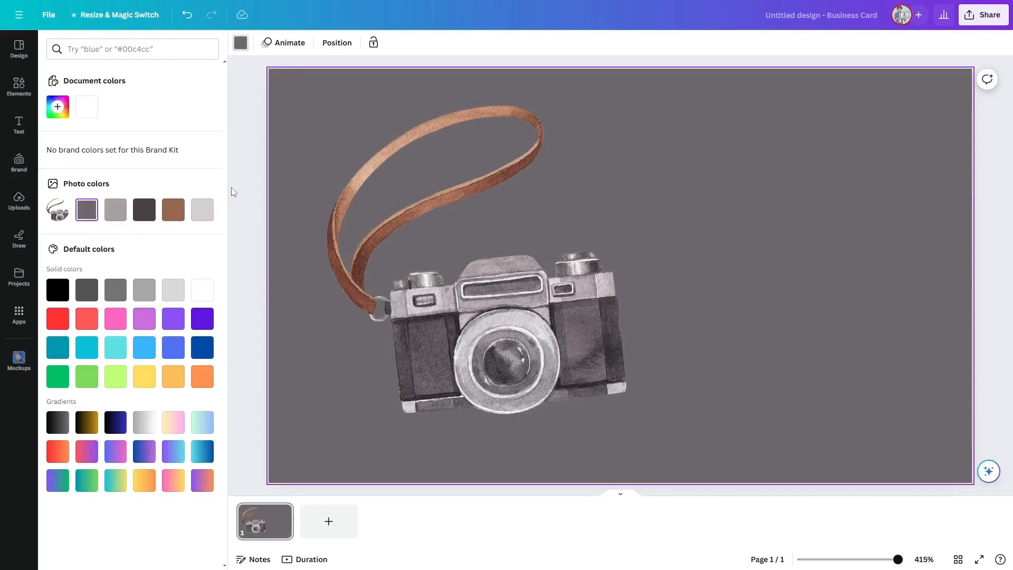
Step: Add a text combination to the card and replace its text with JACK PHOTOGRAPHY
click(231, 188)
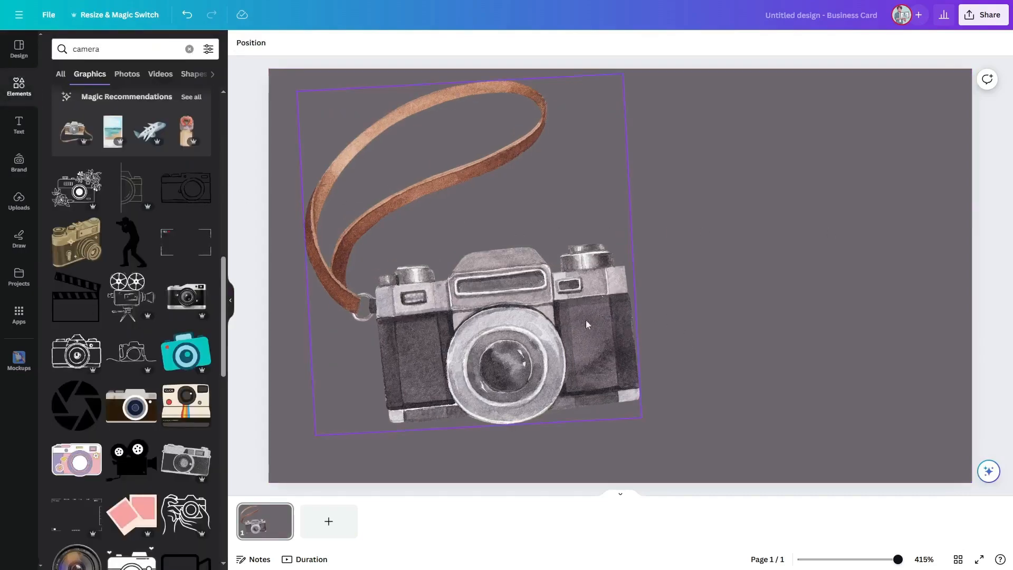
click(19, 125)
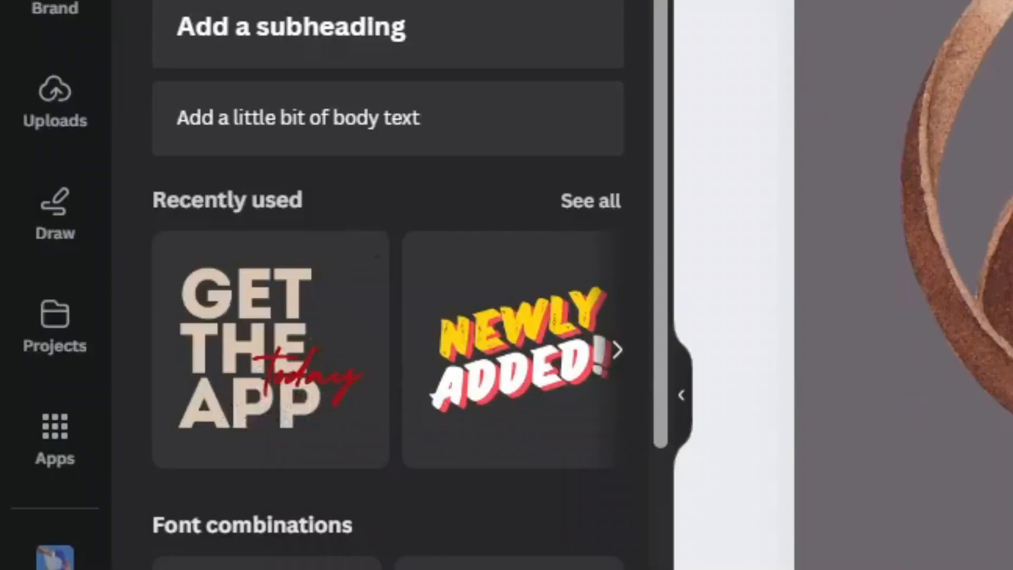
key(BackSpace)
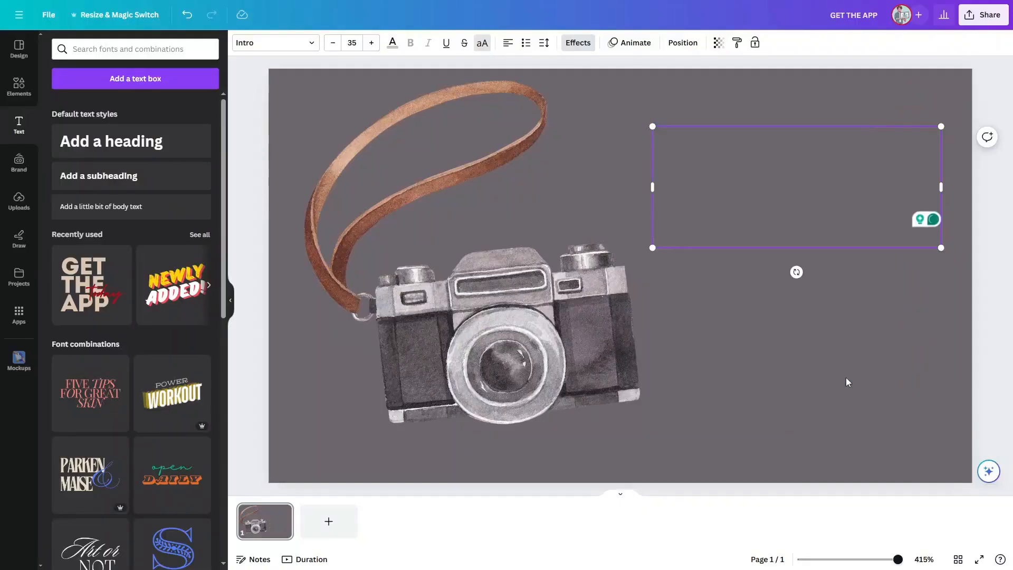
text(JACK PHOTOGRAPHY)
Step: Resize, rotate and position the title text beside the camera on the card's right side
drag(836, 273, 653, 231)
drag(757, 262, 1003, 254)
drag(1003, 225, 961, 245)
drag(961, 383, 677, 277)
drag(598, 215, 898, 290)
drag(977, 266, 1011, 264)
mouse_move(764, 337)
mouse_down()
mouse_move(723, 331)
mouse_move(752, 323)
mouse_up()
drag(1008, 277, 1009, 242)
drag(858, 253, 669, 253)
drag(823, 233, 910, 227)
drag(914, 263, 737, 228)
drag(583, 205, 780, 295)
drag(786, 346, 783, 346)
click(1000, 307)
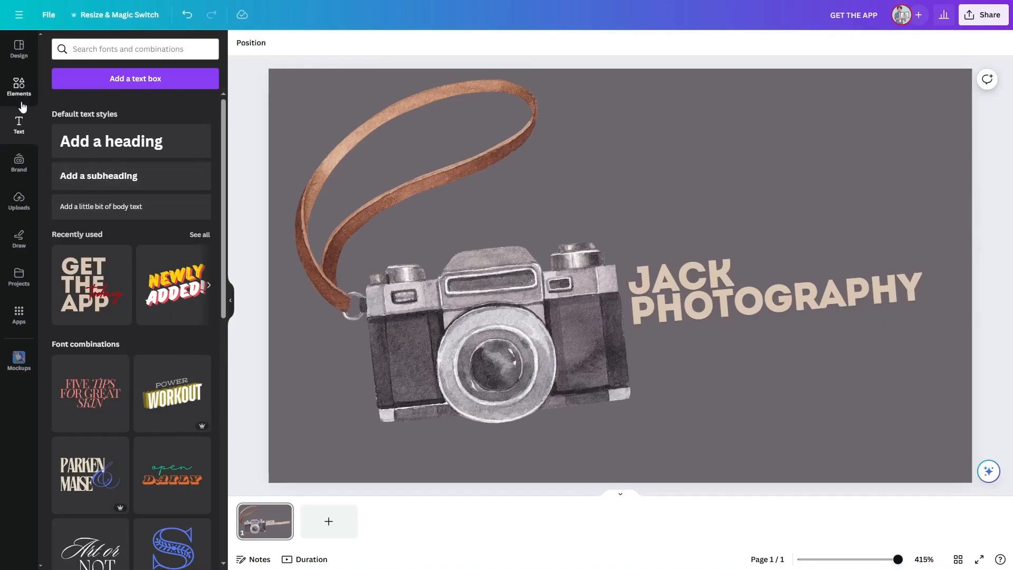
Step: Tighten the title's letter spacing to -90 and its line spacing to about 0.78
click(781, 297)
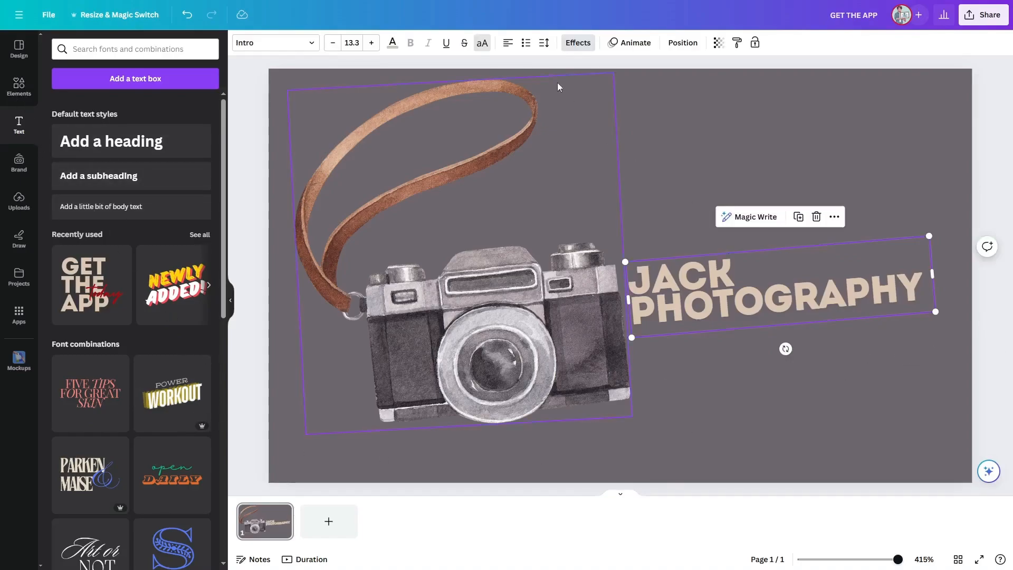
click(544, 43)
drag(562, 87, 556, 89)
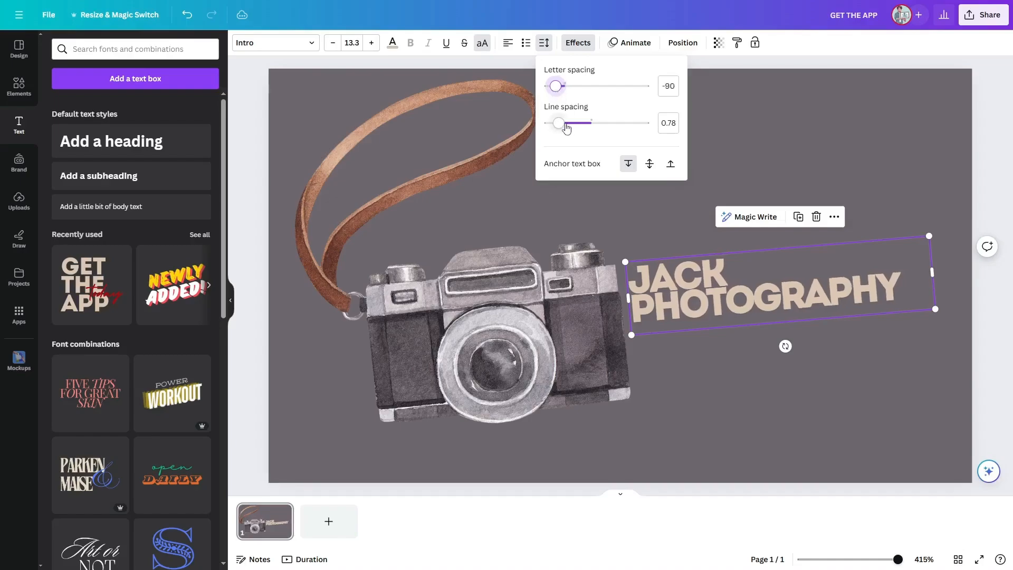
drag(559, 125, 564, 126)
click(987, 206)
click(988, 209)
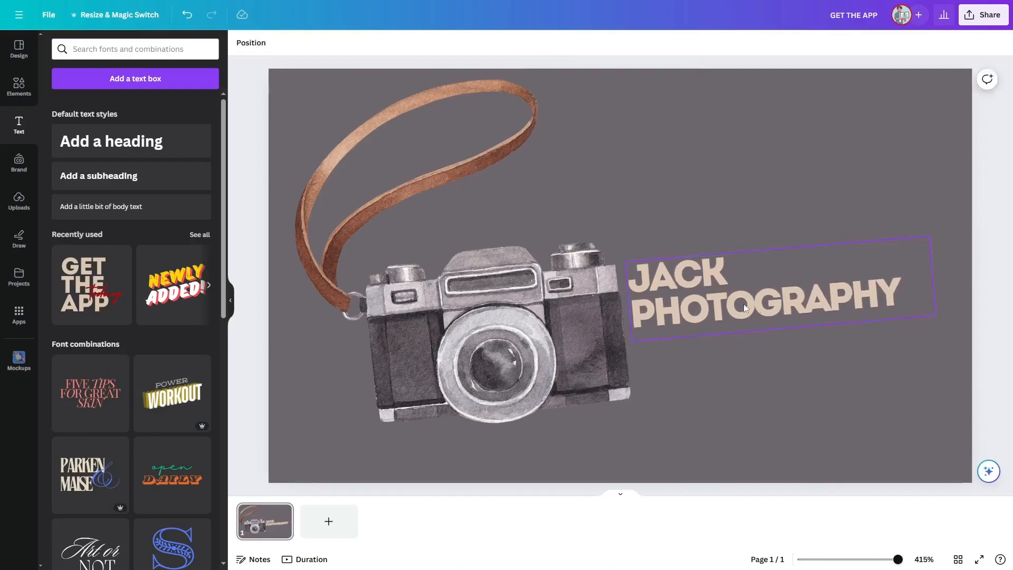
Step: Recolour the title text with the light grey photo colour
click(686, 277)
click(391, 47)
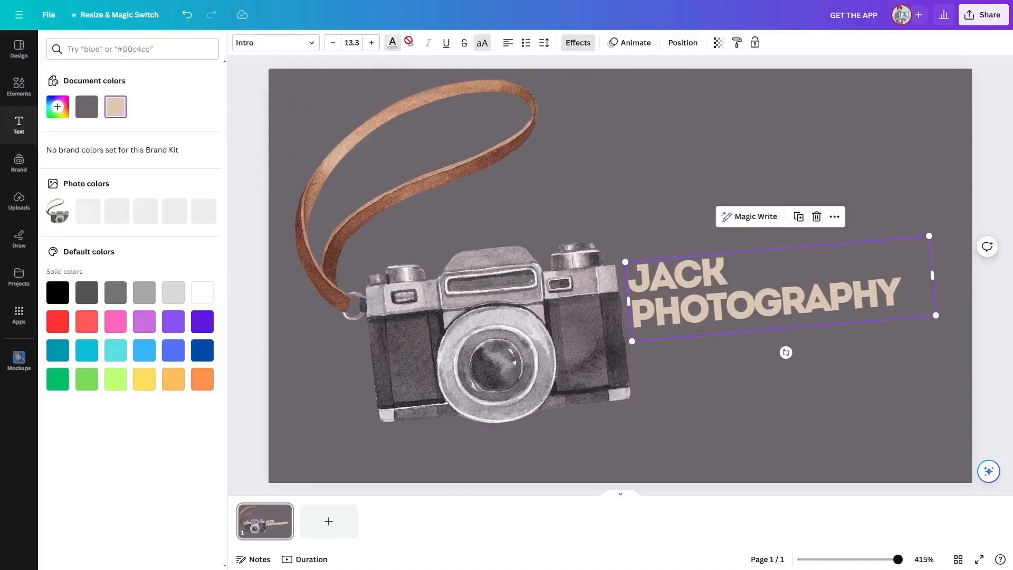
click(89, 210)
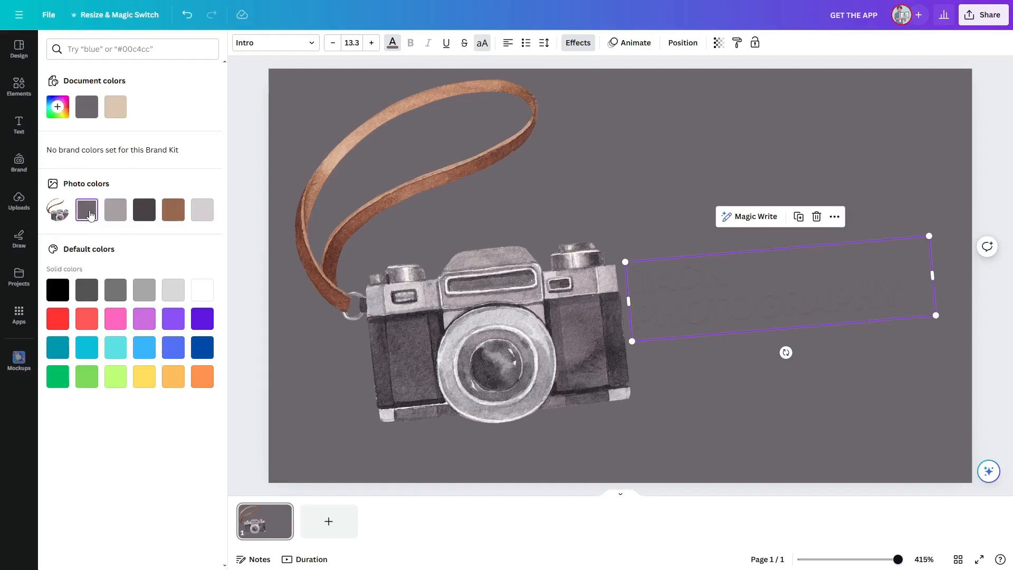
click(195, 214)
click(235, 212)
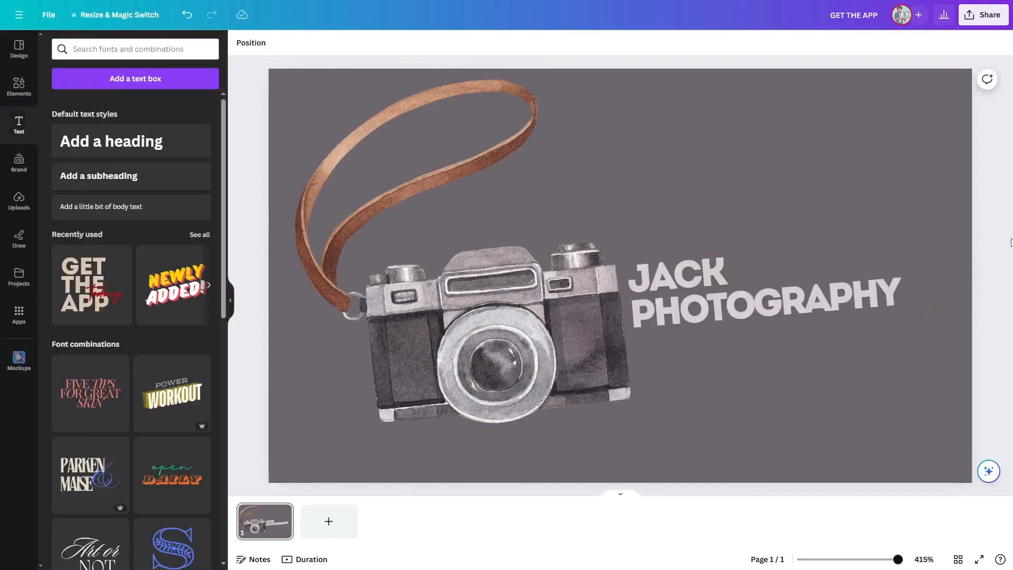
key(ctrl+z)
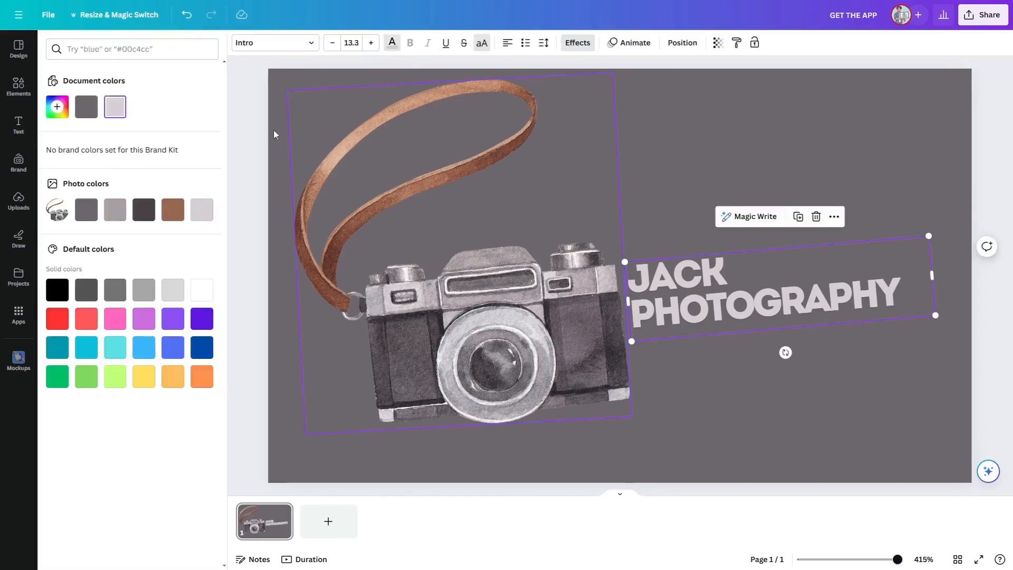
Step: Set the title's Lift effect intensity to 100
click(577, 44)
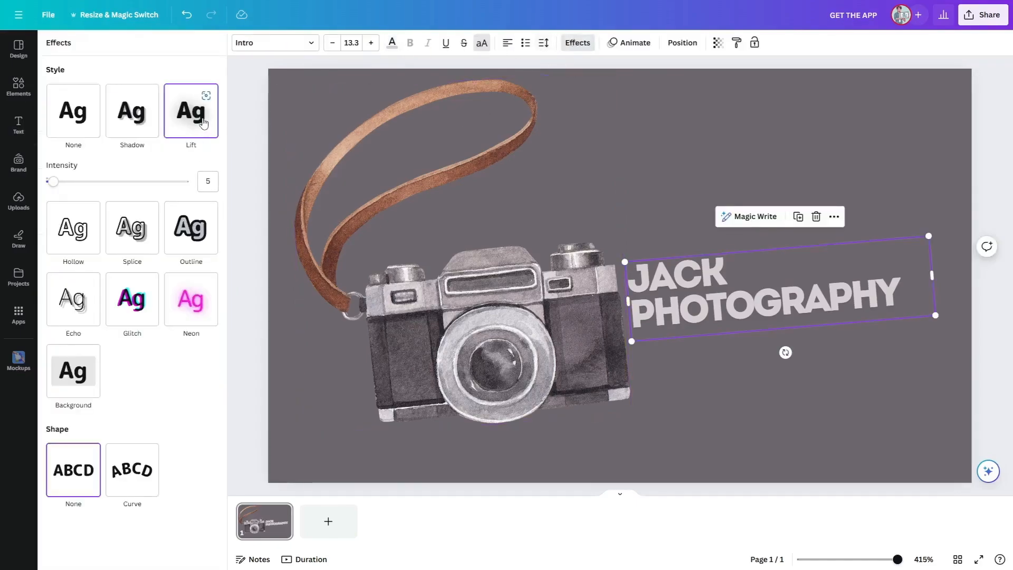
drag(122, 183, 199, 181)
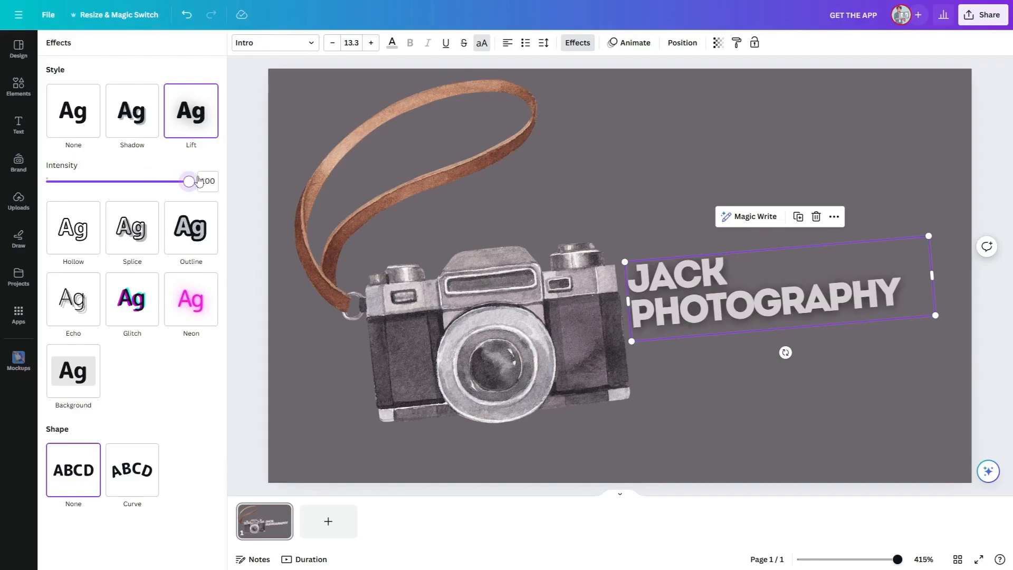
click(997, 163)
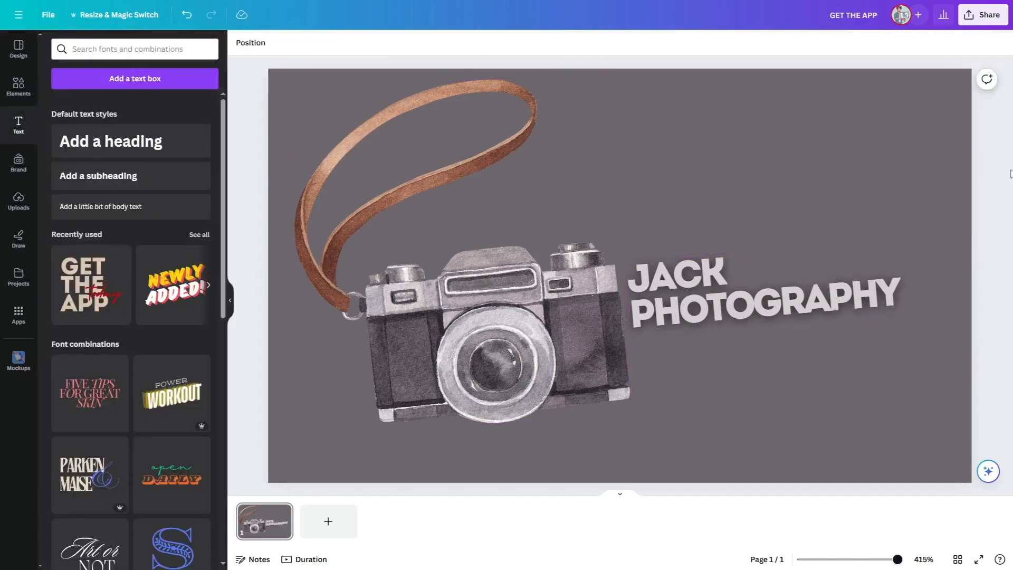
Step: Search graphics for minimal design and place a leaf graphic in the card's bottom-left corner
click(20, 93)
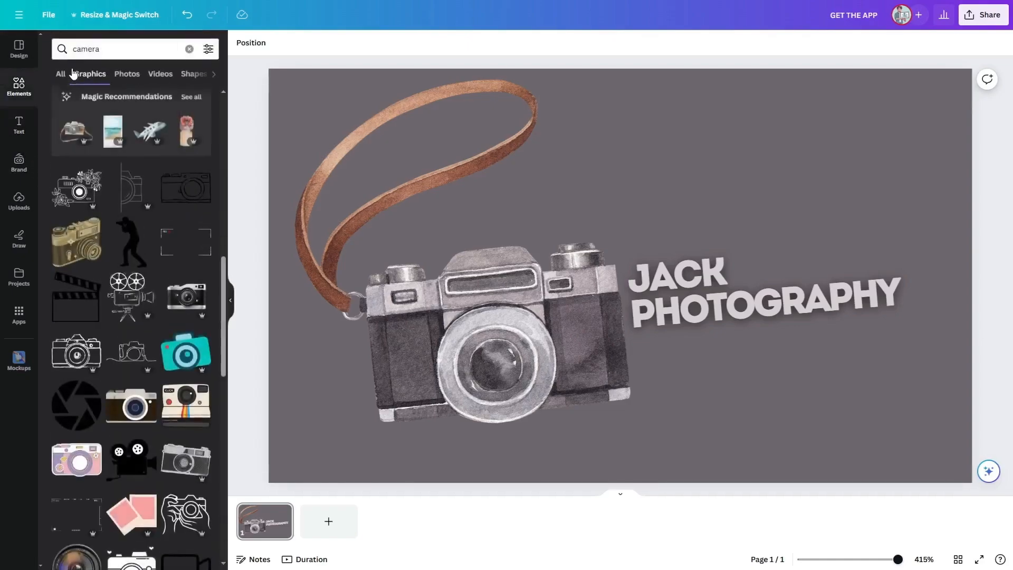
click(187, 52)
text(minimal design)
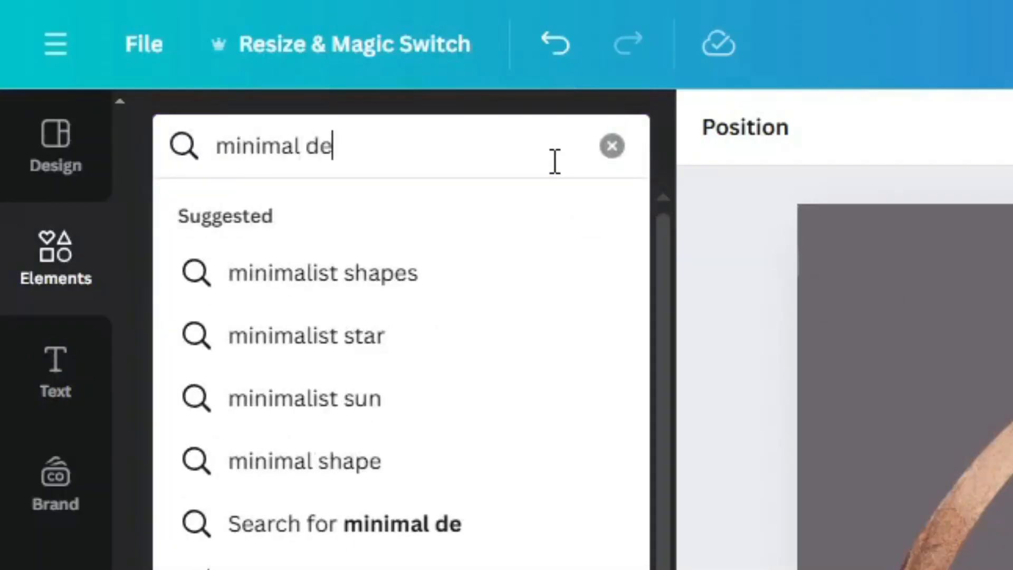
key(Return)
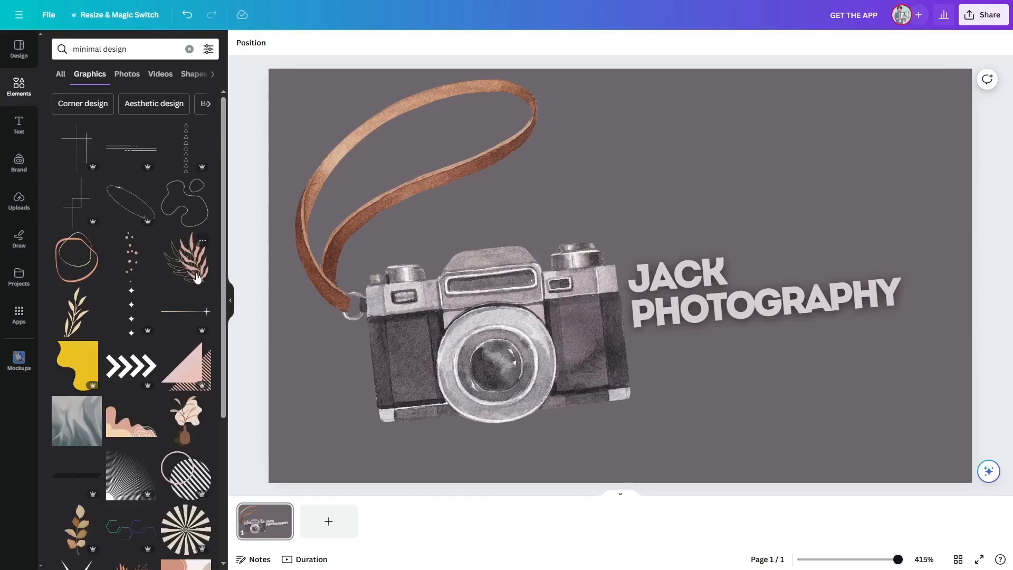
click(201, 278)
drag(601, 257, 290, 99)
right_click(374, 158)
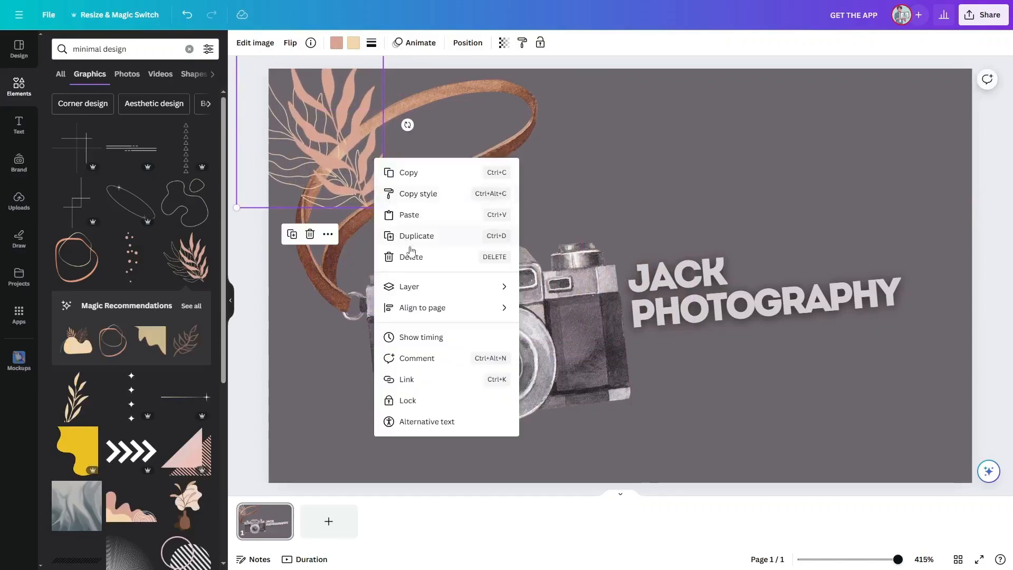
click(559, 330)
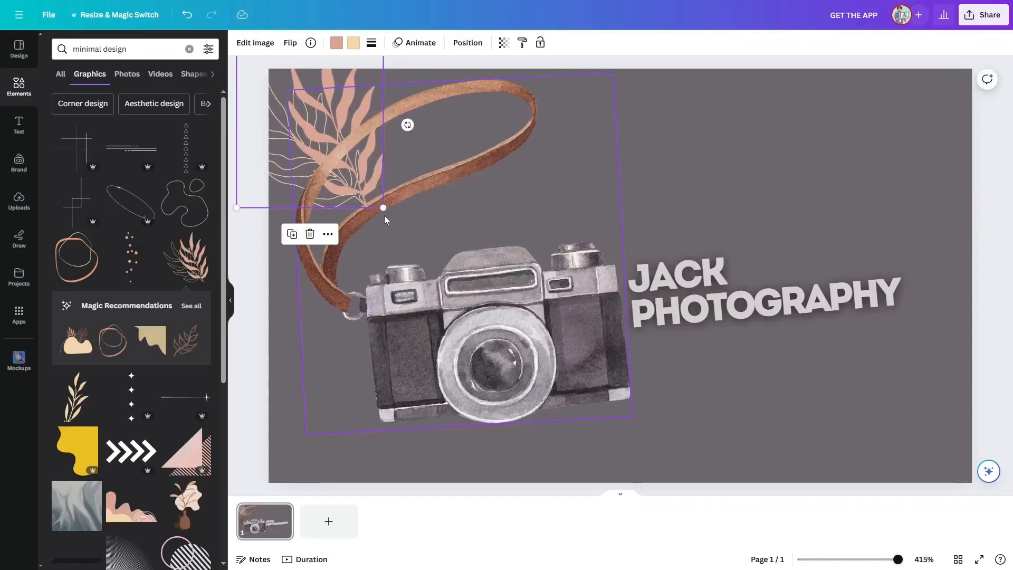
drag(383, 209, 361, 444)
drag(320, 403, 337, 446)
click(401, 374)
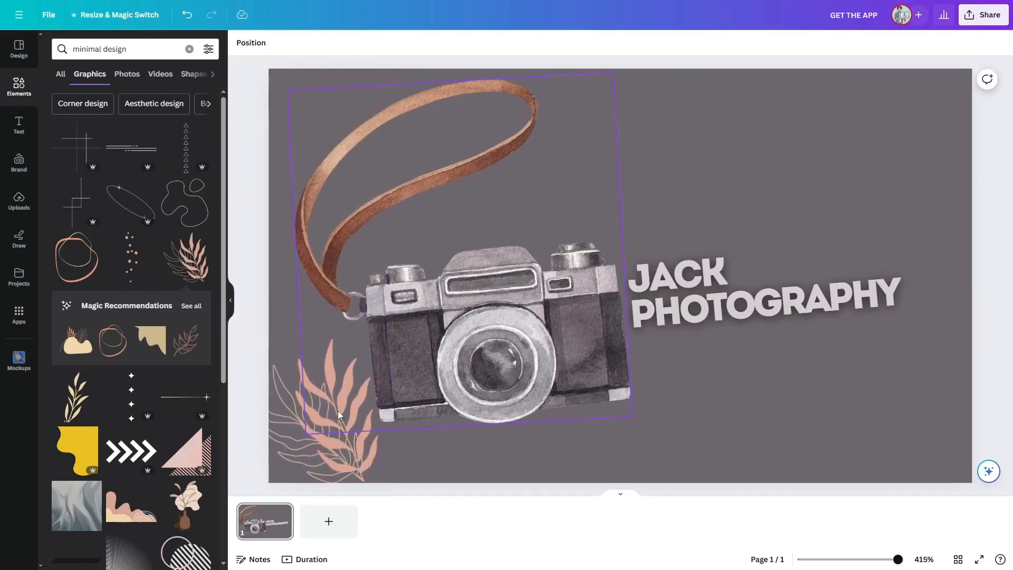
Step: Duplicate the leaf graphic and move the copy to the card's top-right corner
click(296, 442)
key(ctrl+d)
drag(363, 409, 924, 110)
click(997, 208)
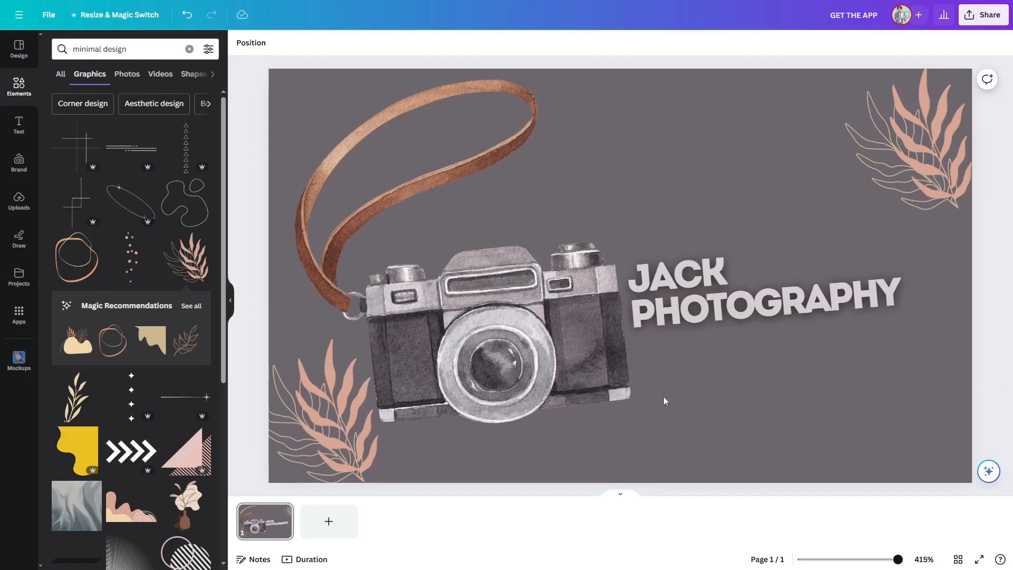
Step: Add a ribbon banner graphic over the title and recolour it with the brown photo colour
scroll(136, 376, down, 10)
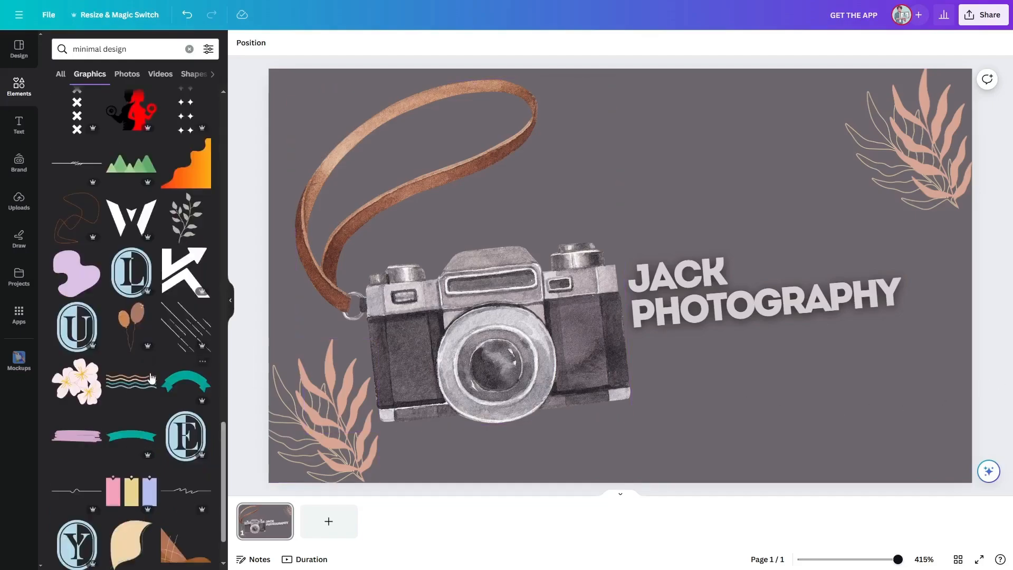
click(125, 441)
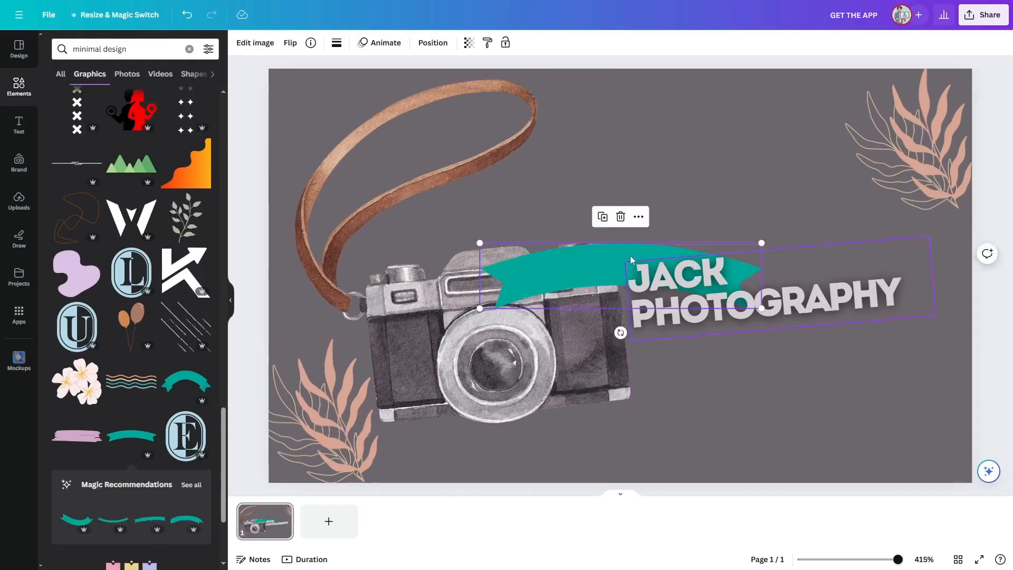
drag(633, 260, 755, 211)
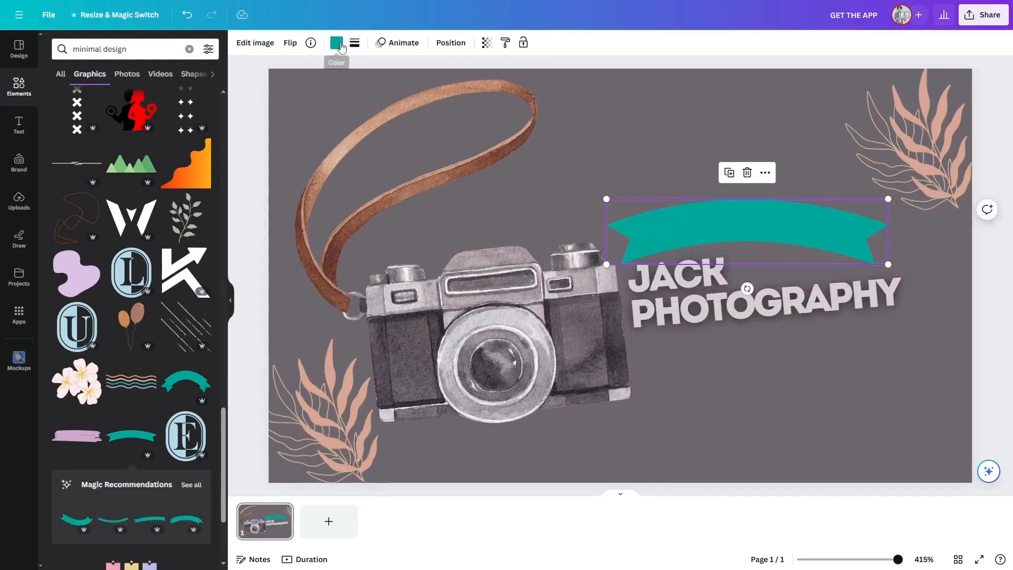
click(336, 43)
click(173, 221)
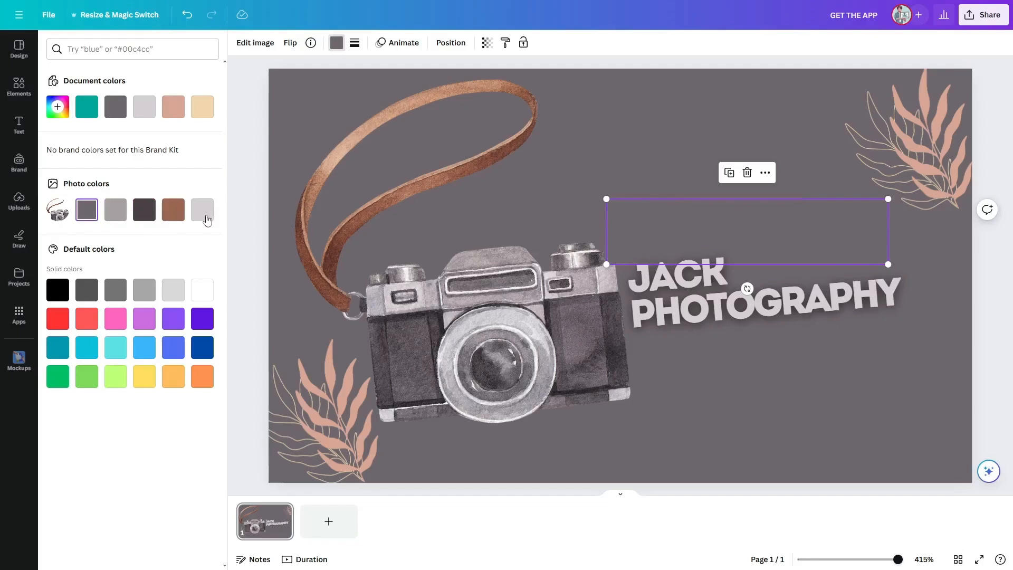
click(183, 216)
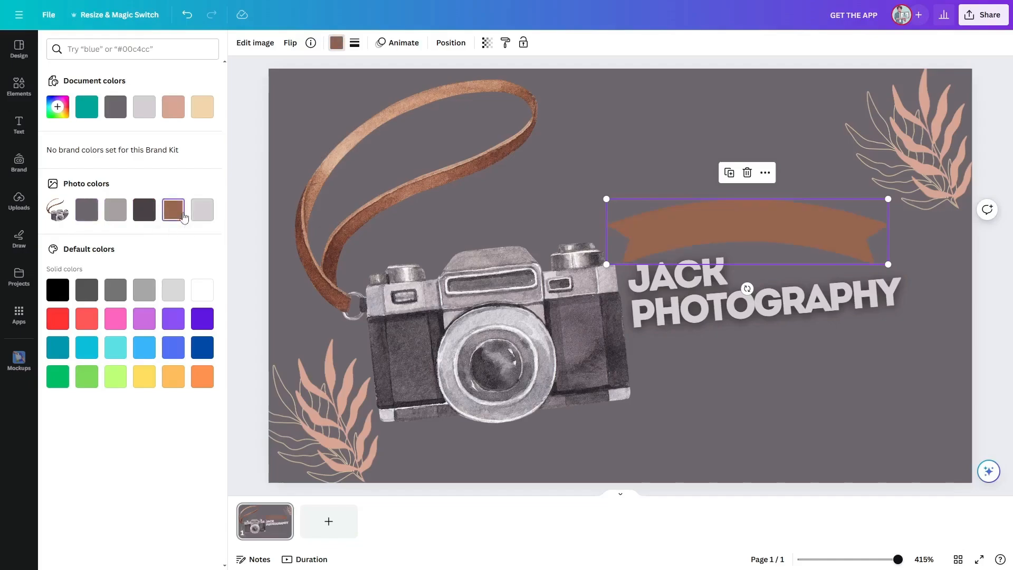
click(984, 291)
Step: Shrink the banner and position it just above the JACK PHOTOGRAPHY title
mouse_move(795, 245)
mouse_down()
mouse_move(814, 274)
mouse_move(792, 241)
mouse_up()
drag(885, 259, 767, 233)
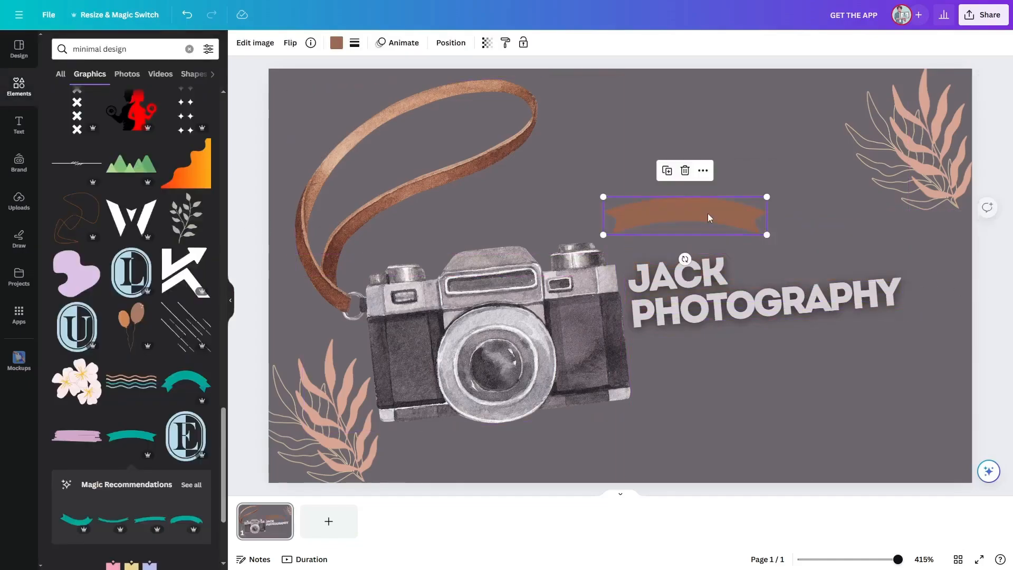
drag(708, 217, 722, 246)
drag(699, 288, 697, 286)
click(998, 260)
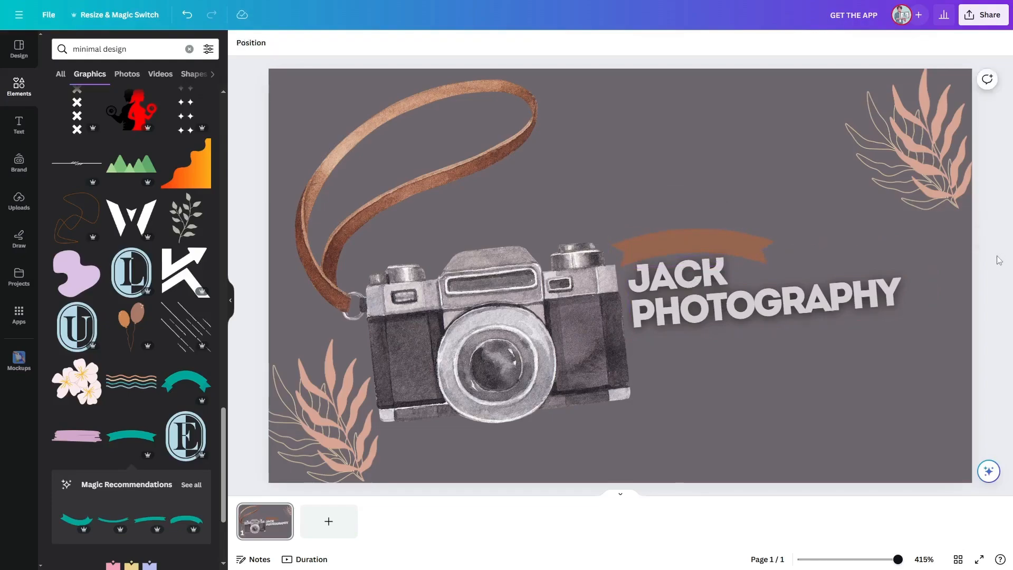
Step: Duplicate the banner and place the copy below the title
click(692, 246)
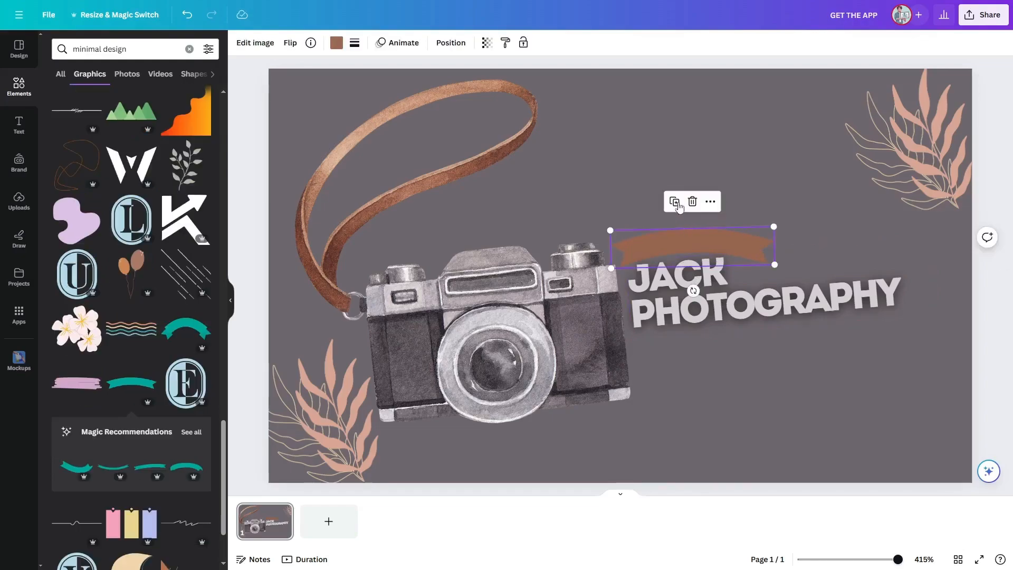
click(676, 205)
drag(696, 297, 709, 268)
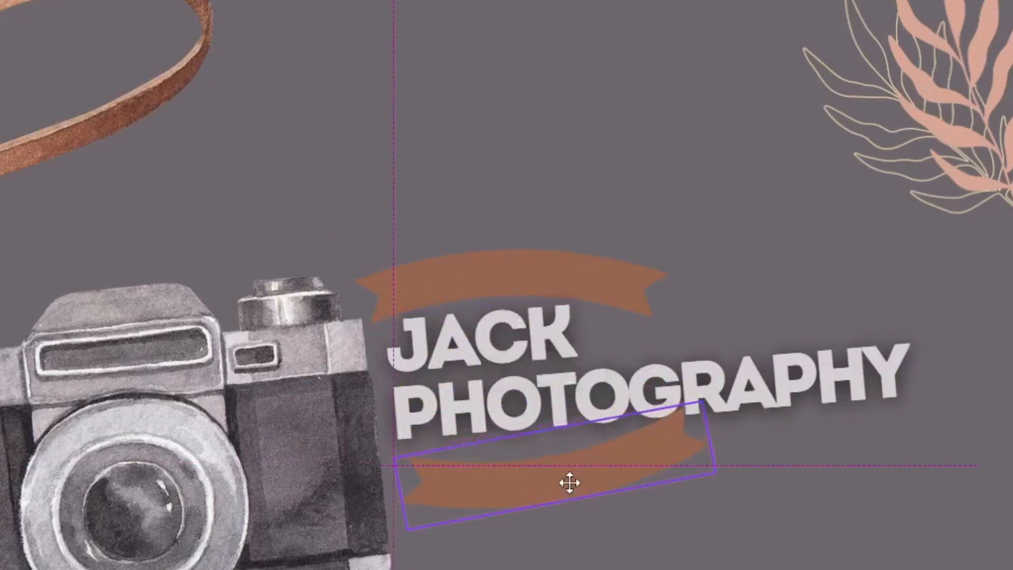
drag(569, 482, 568, 496)
drag(351, 516, 348, 513)
drag(562, 504, 563, 506)
click(923, 527)
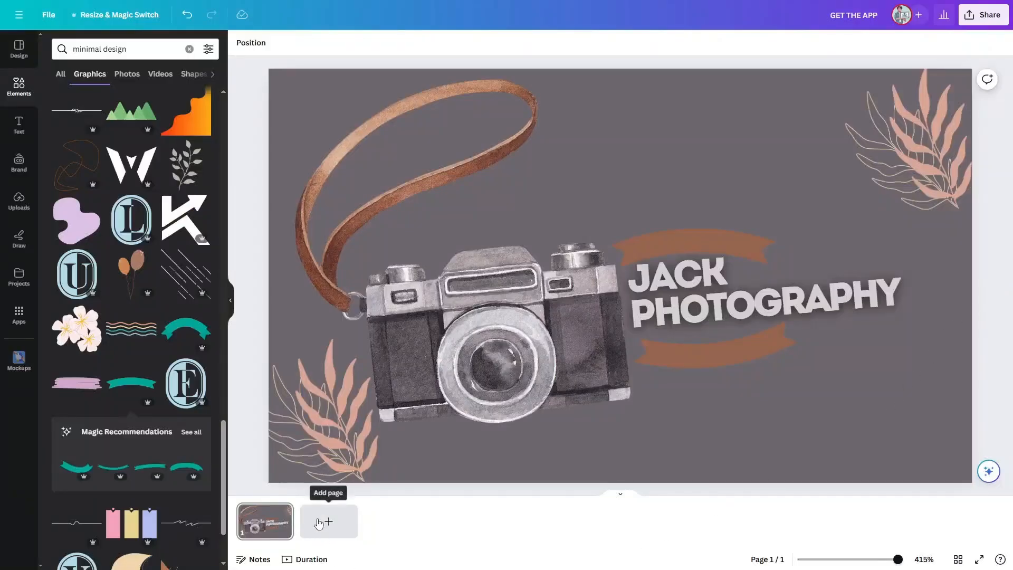
Step: Add a second page and place the watercolour camera graphic, scaled down, toward its right side
click(329, 522)
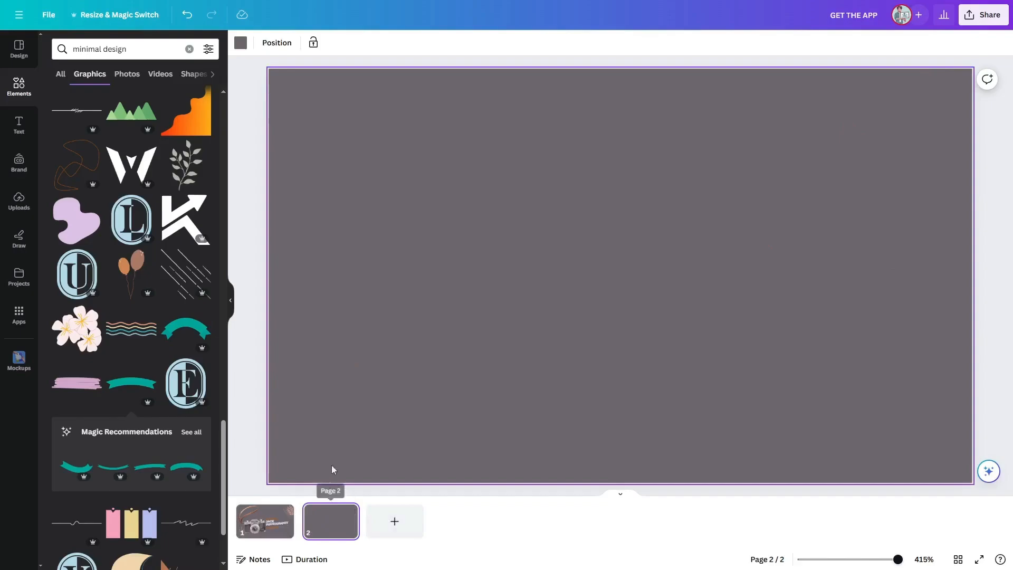
click(189, 49)
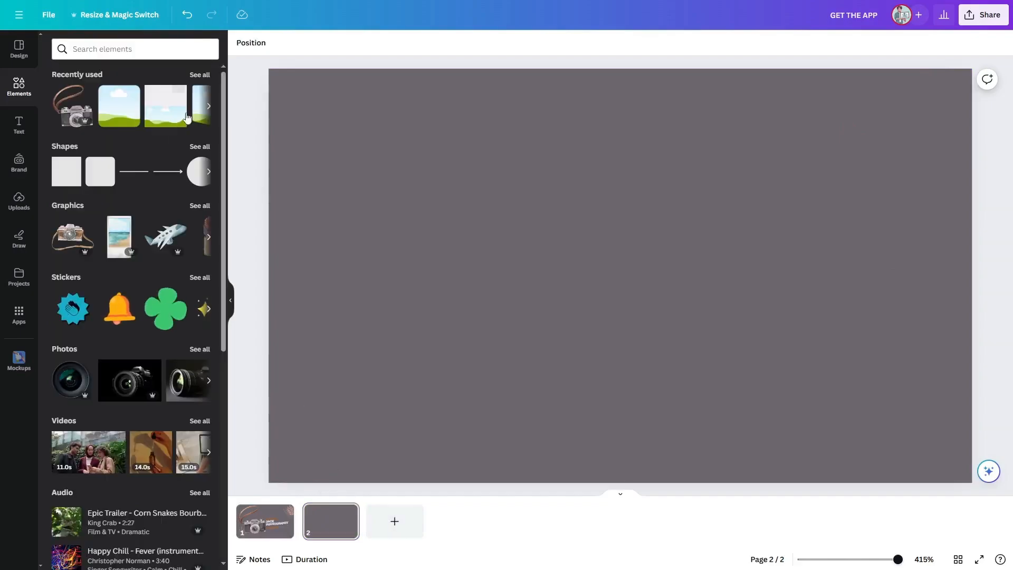
click(78, 111)
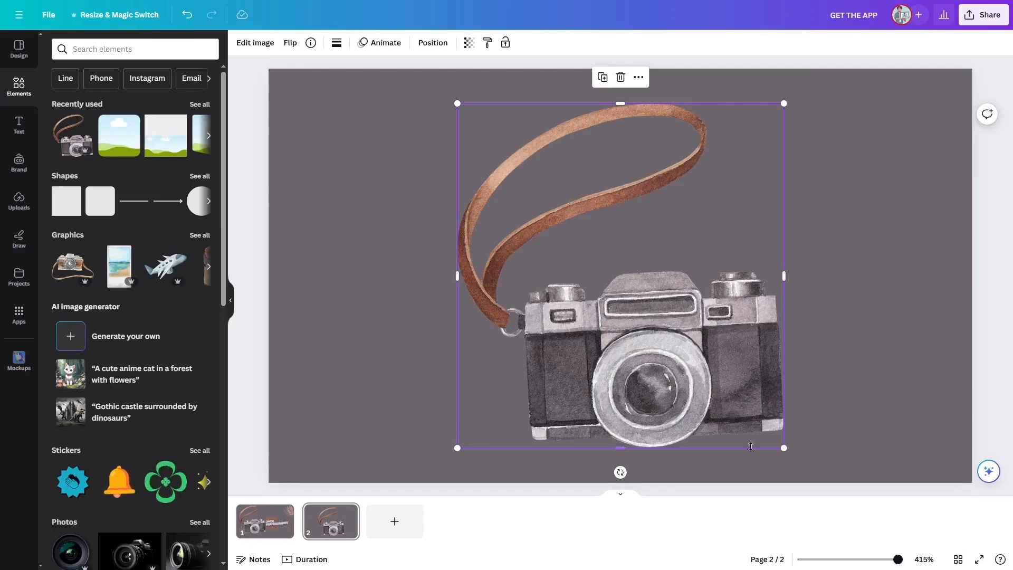
drag(782, 445, 917, 392)
drag(847, 308, 877, 335)
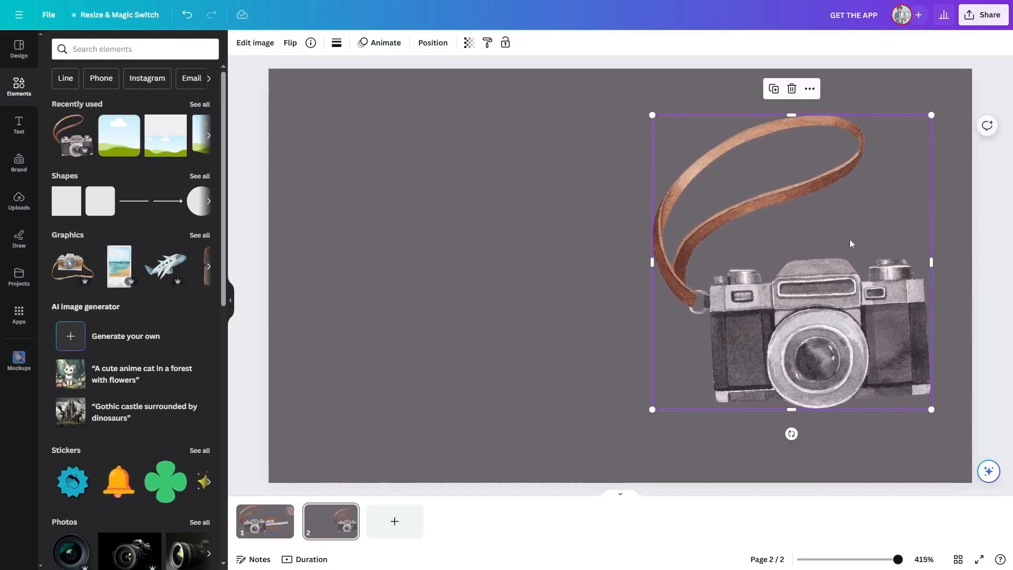
Step: Duplicate the camera and move the copy left so it overlaps the original
click(773, 88)
drag(817, 291, 696, 260)
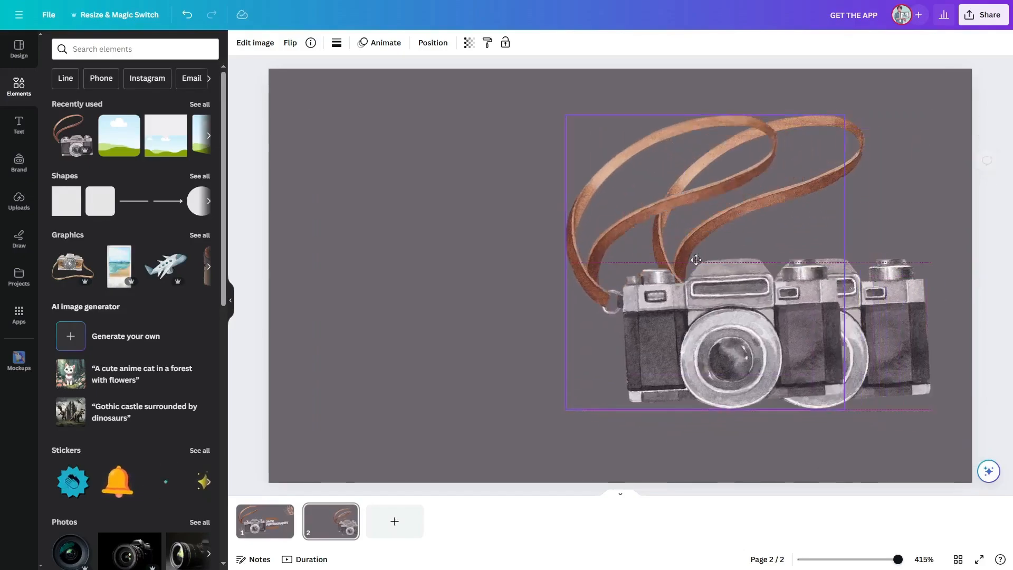
drag(696, 259, 646, 249)
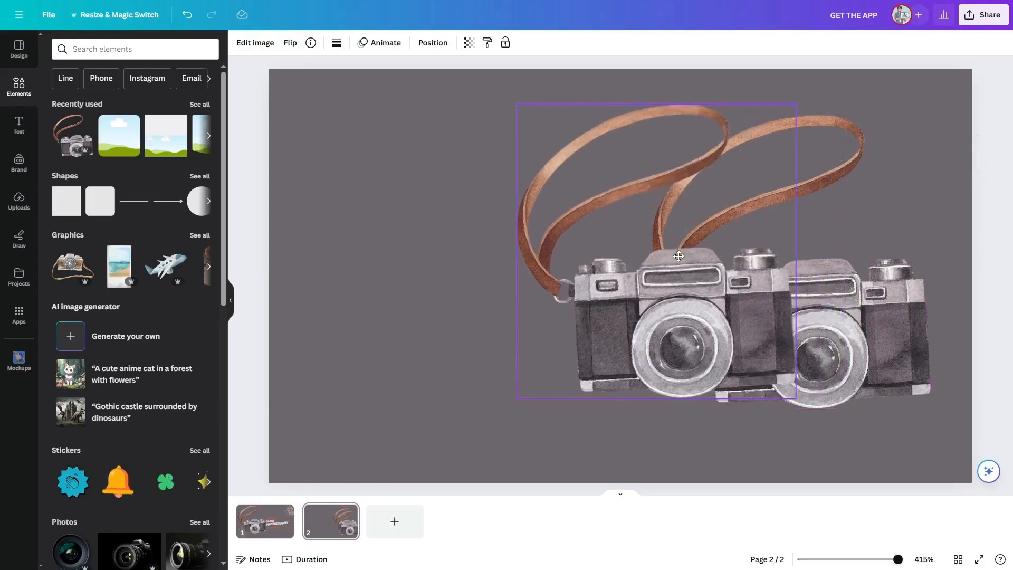
Step: Send the duplicated camera one layer backward behind the original
right_click(682, 263)
mouse_move(735, 364)
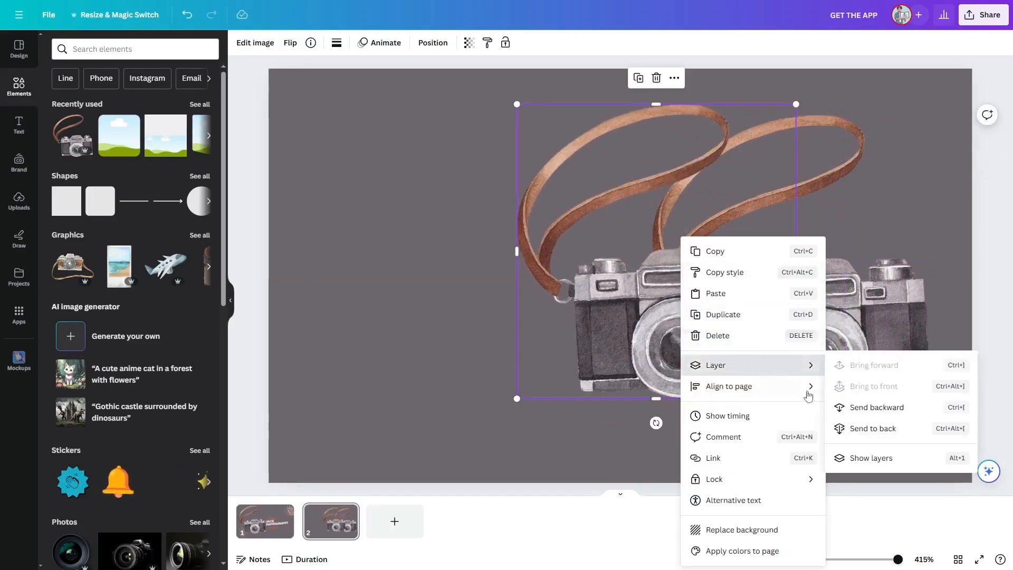
click(868, 410)
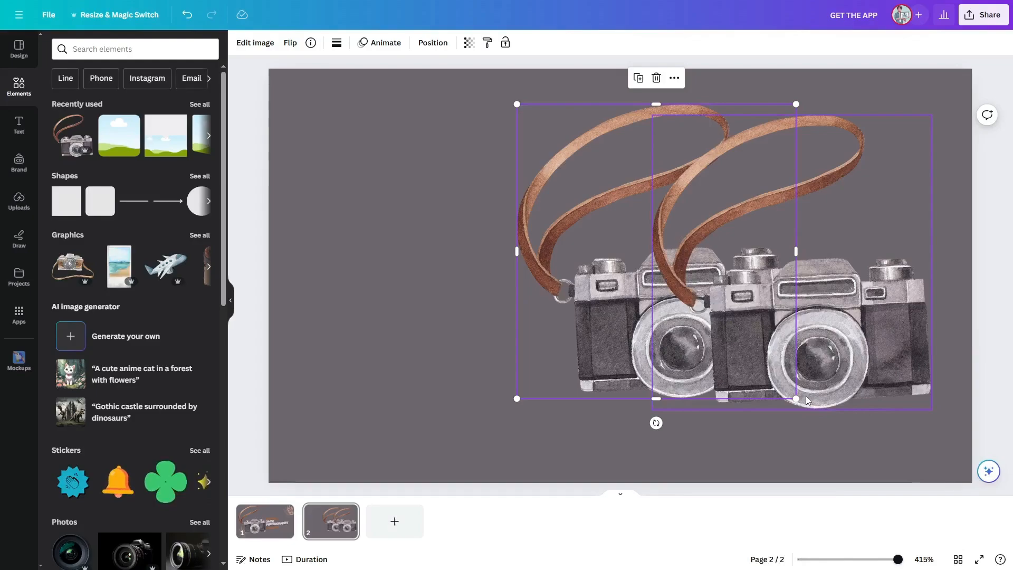
Step: Nudge the back camera slightly right and lower its transparency to about 29
drag(588, 286, 625, 292)
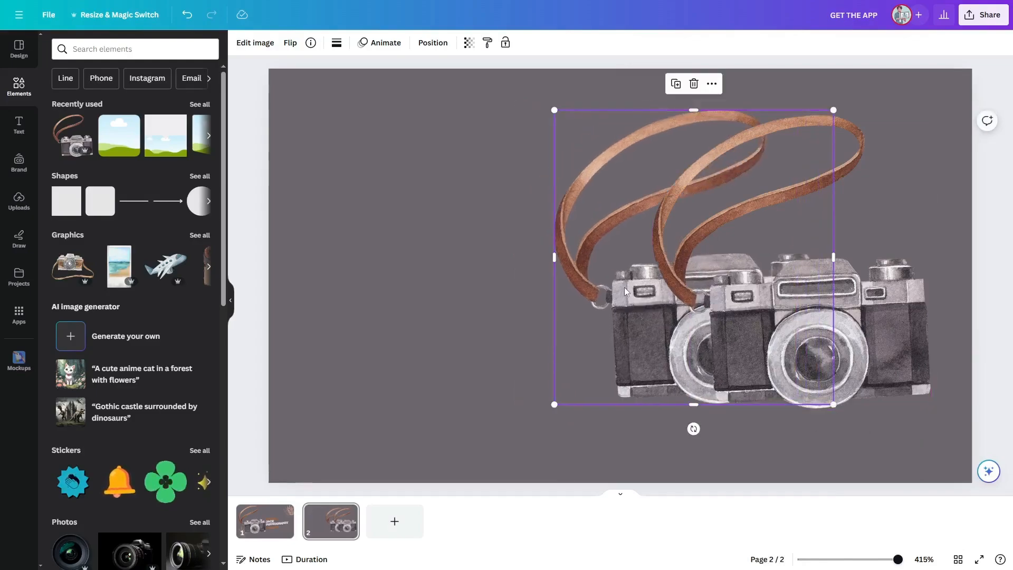
right_click(625, 291)
click(466, 41)
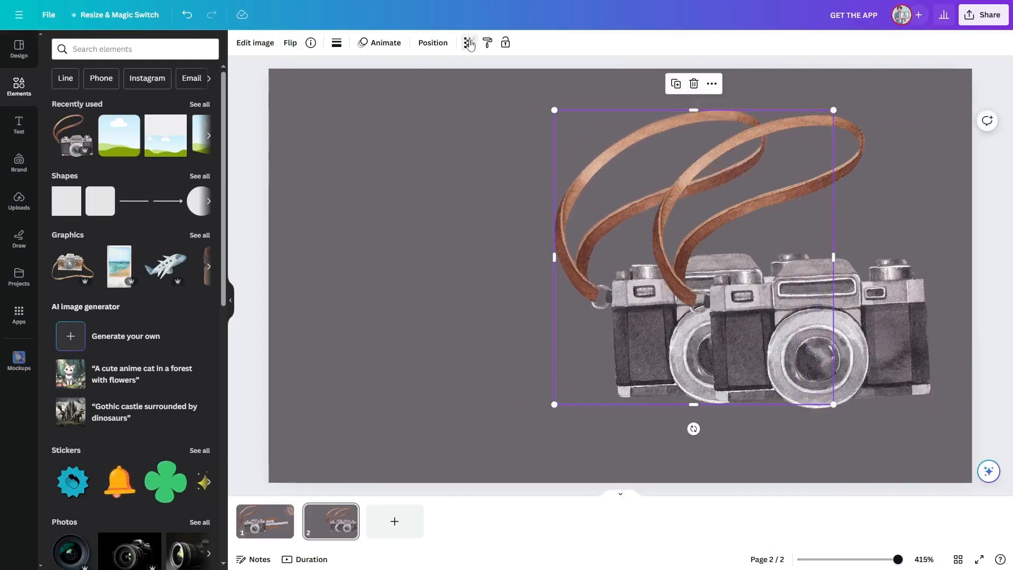
click(469, 42)
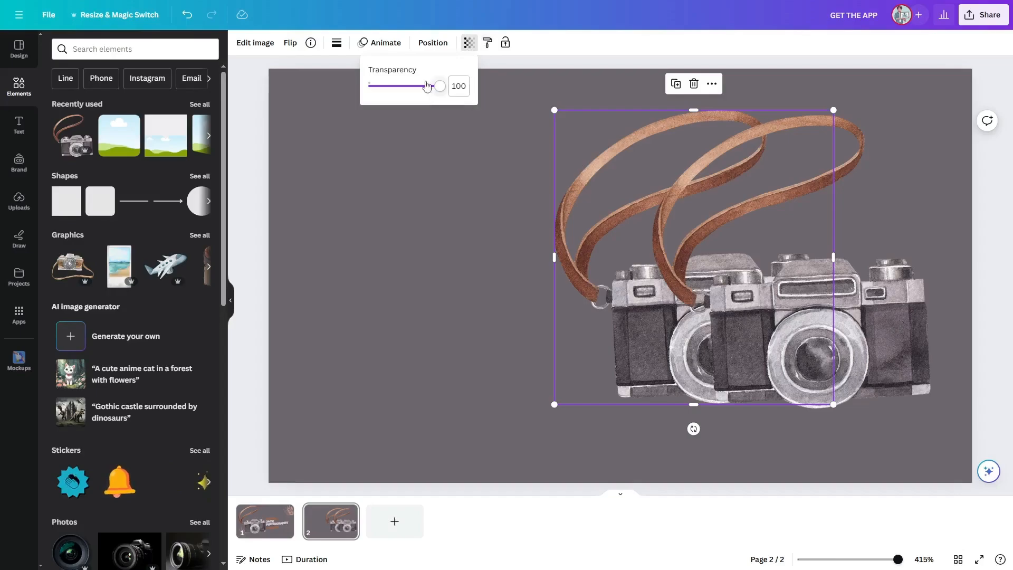
drag(437, 85, 394, 87)
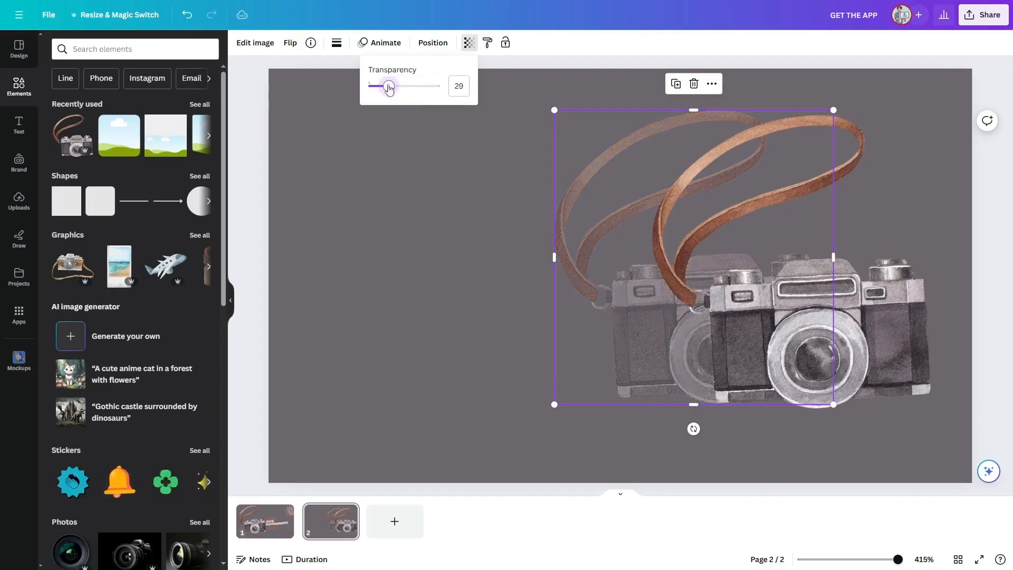
Step: Move the faded back camera further left and tilt it slightly behind the front camera
drag(634, 328, 603, 333)
click(1001, 317)
drag(669, 325, 669, 317)
click(981, 255)
click(685, 315)
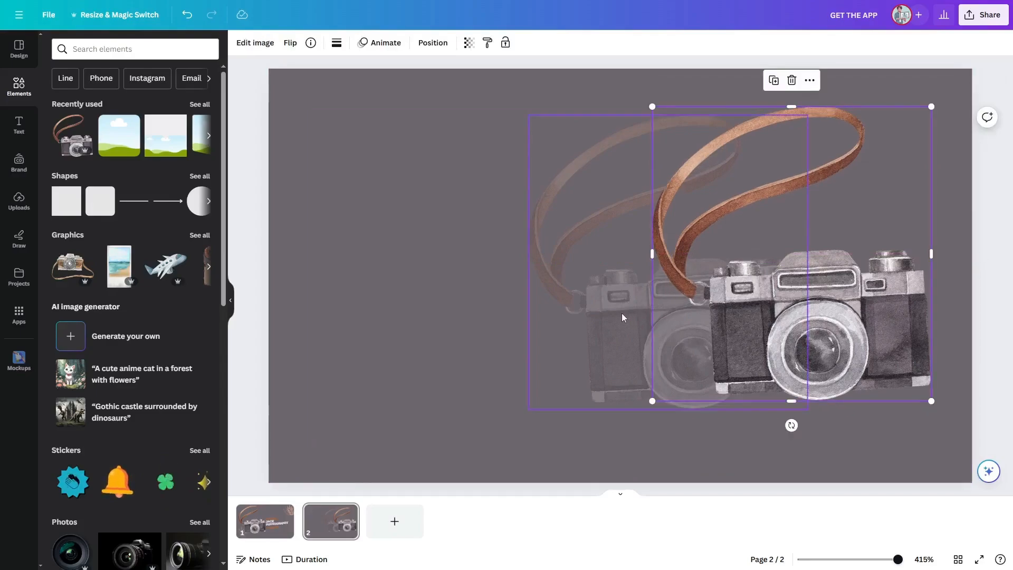
click(622, 320)
drag(669, 433, 679, 432)
click(469, 42)
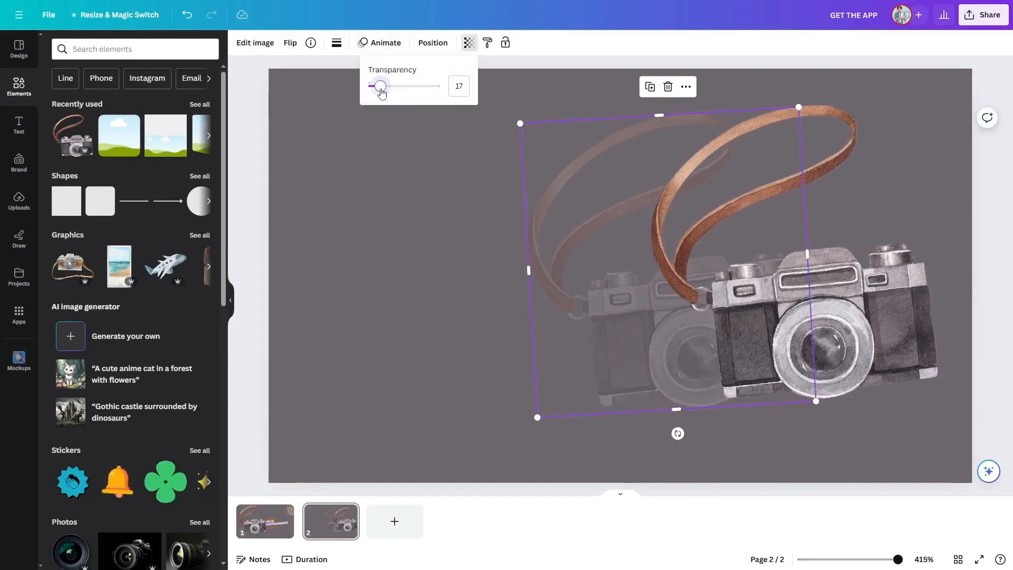
click(1009, 221)
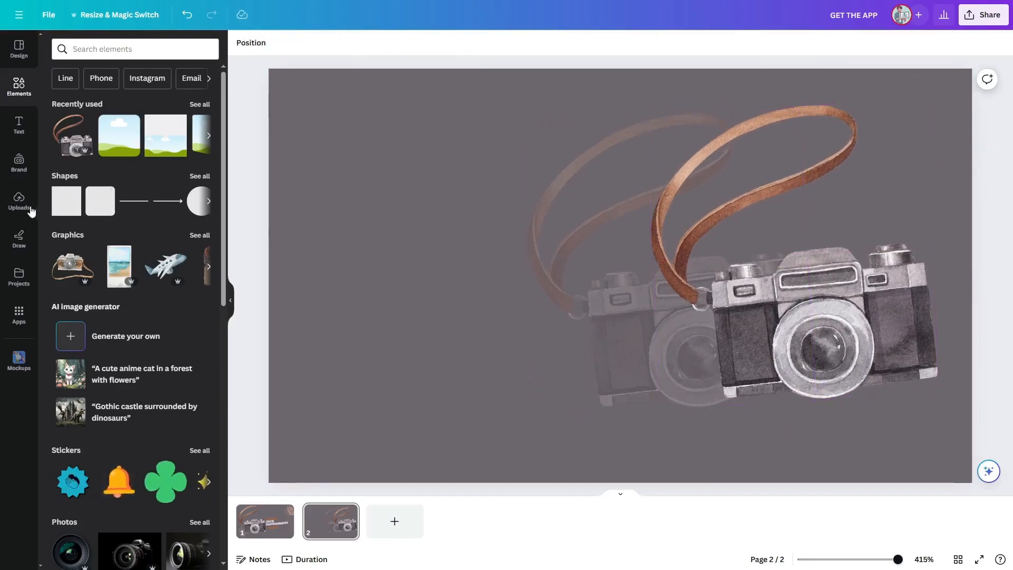
Step: Add a square shape and stretch it into a tall rectangle covering the page's left side
click(63, 205)
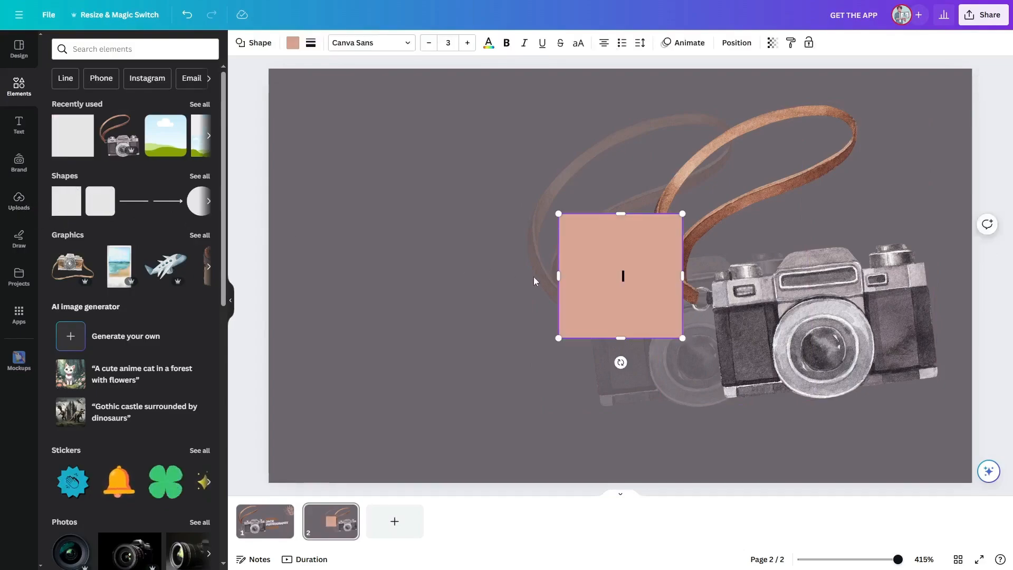
drag(626, 267, 475, 154)
drag(392, 217, 389, 420)
drag(476, 256, 513, 257)
drag(411, 421, 411, 430)
click(984, 235)
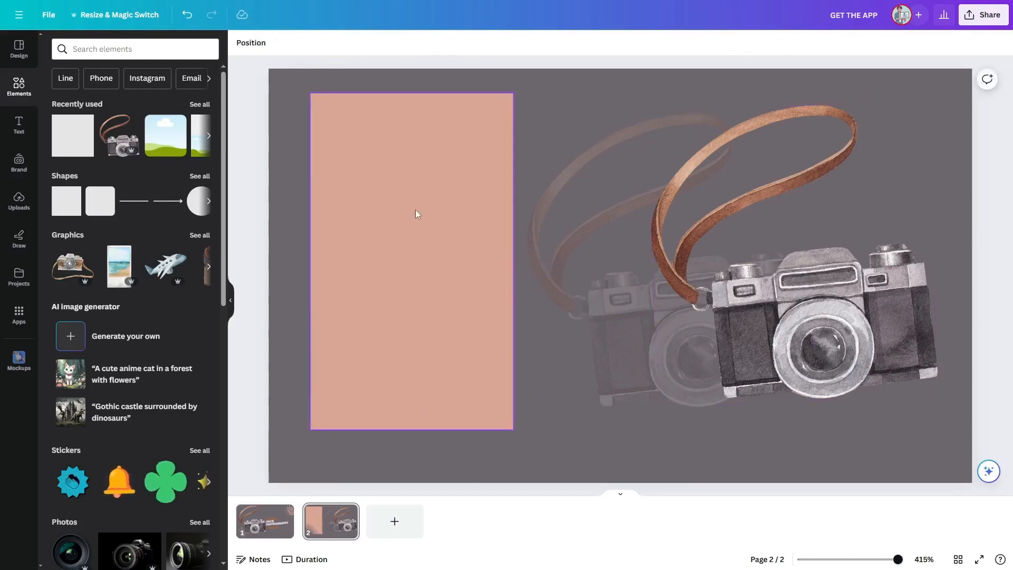
drag(416, 212, 417, 219)
click(636, 135)
click(994, 184)
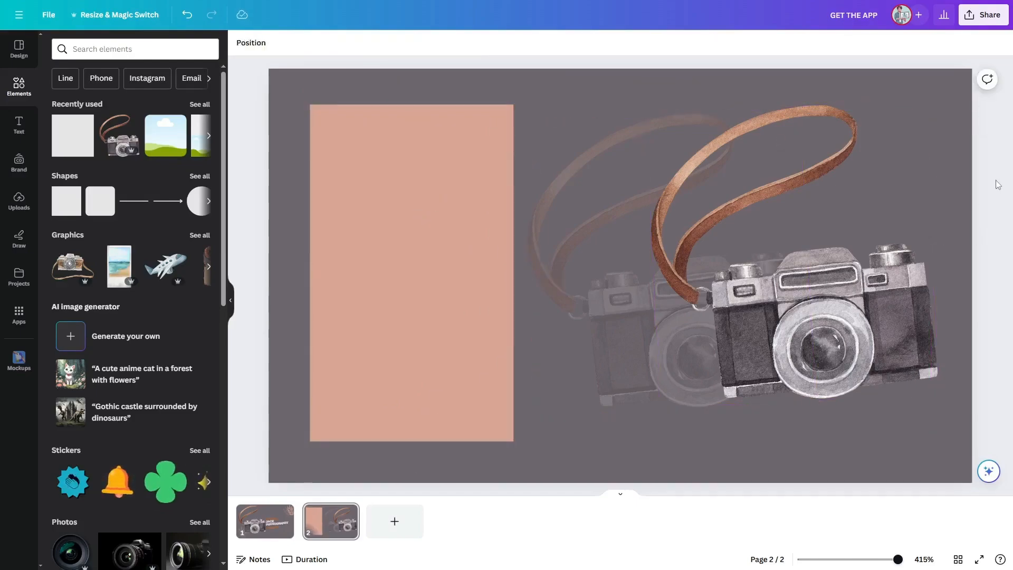
drag(470, 257, 471, 263)
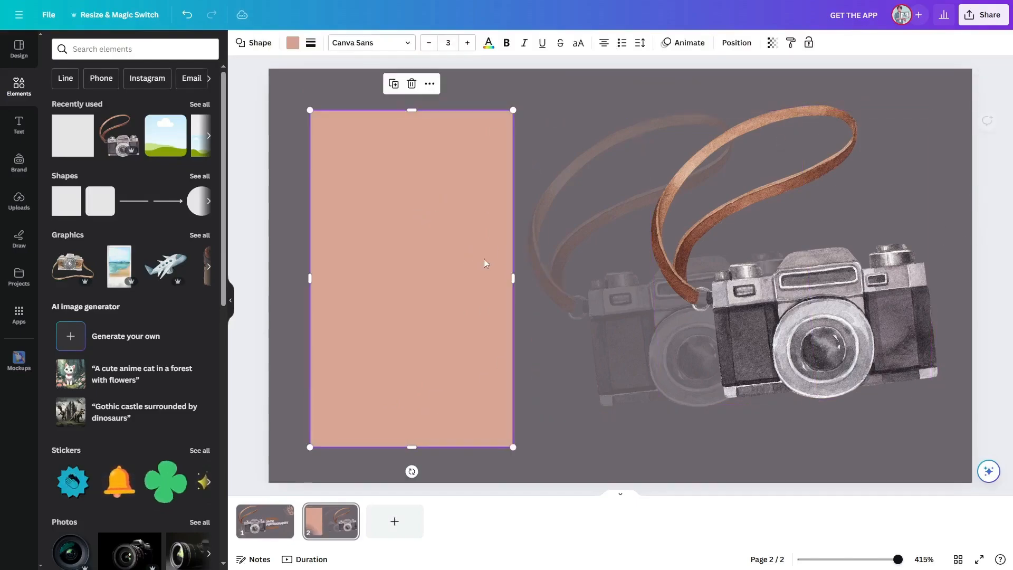
Step: Set the rectangle's fill to the light grey photo colour
click(293, 42)
click(87, 238)
click(174, 240)
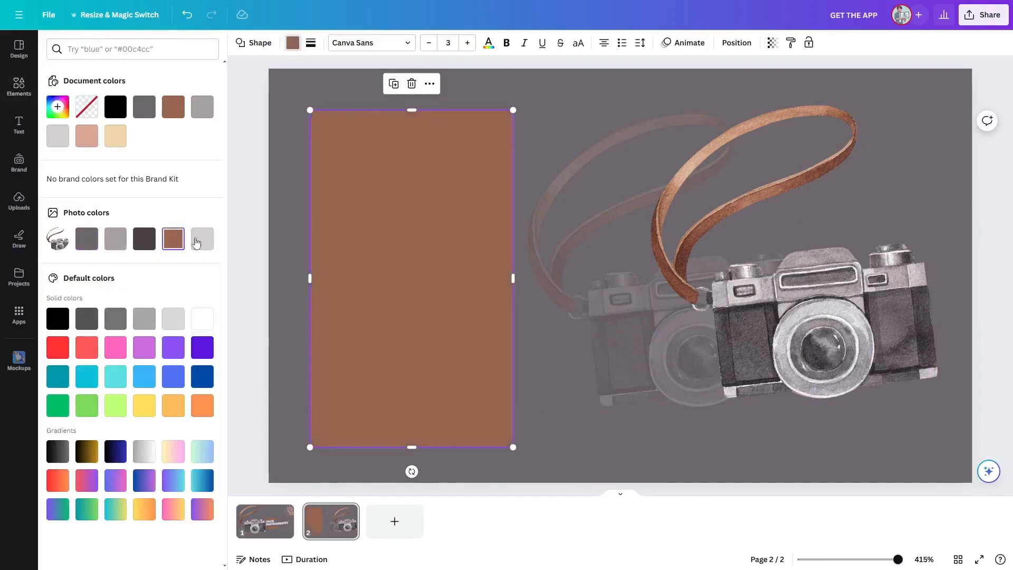
click(202, 241)
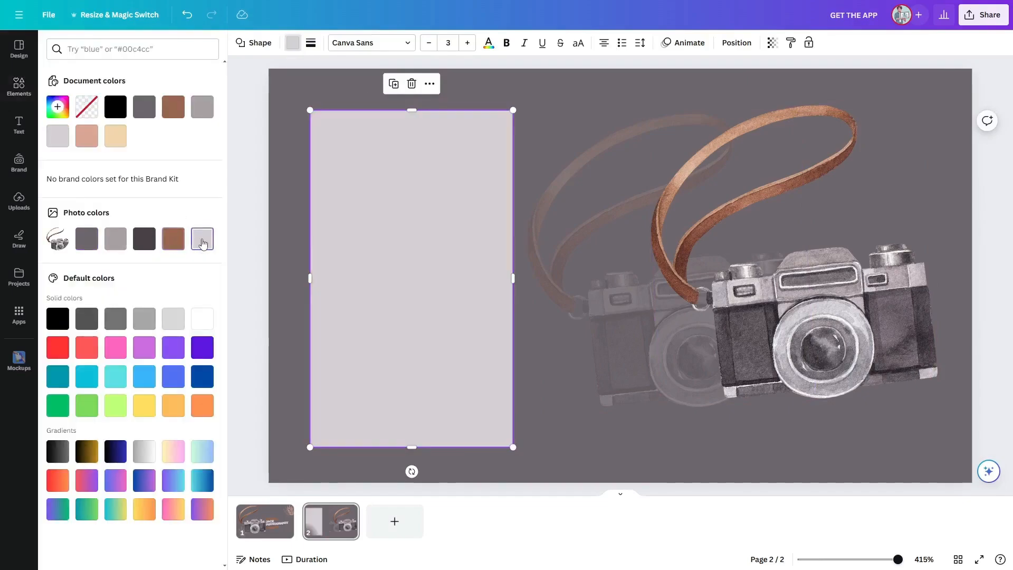
click(259, 236)
click(340, 225)
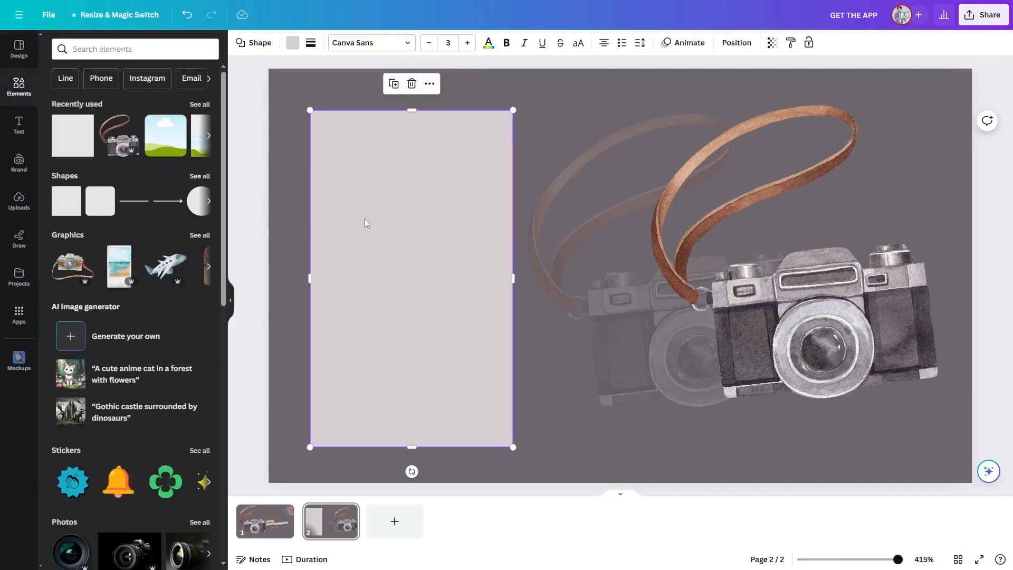
click(252, 159)
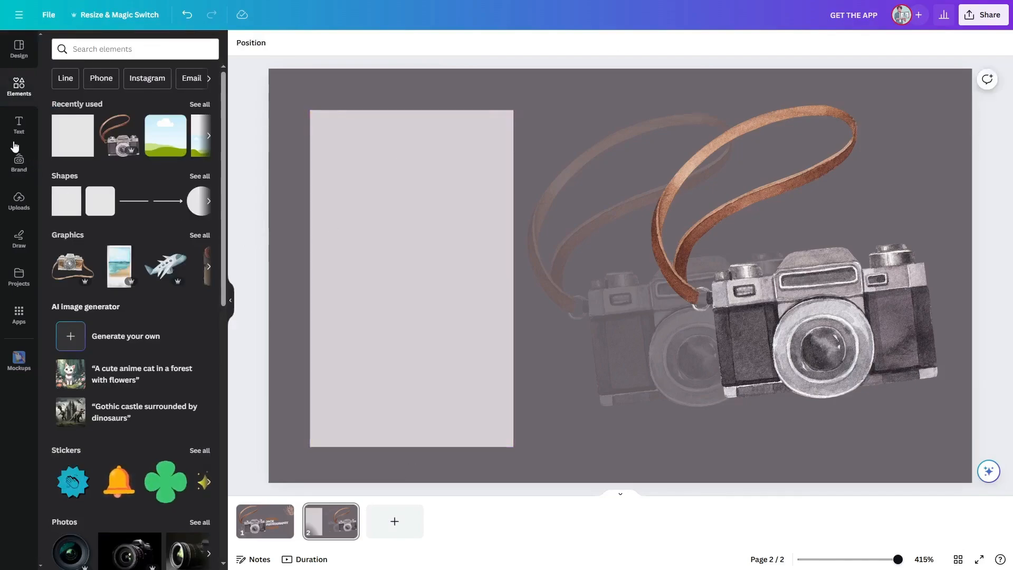
Step: Add a heading reading "jack photography", shrink it and place it at the top of the rectangle
click(19, 126)
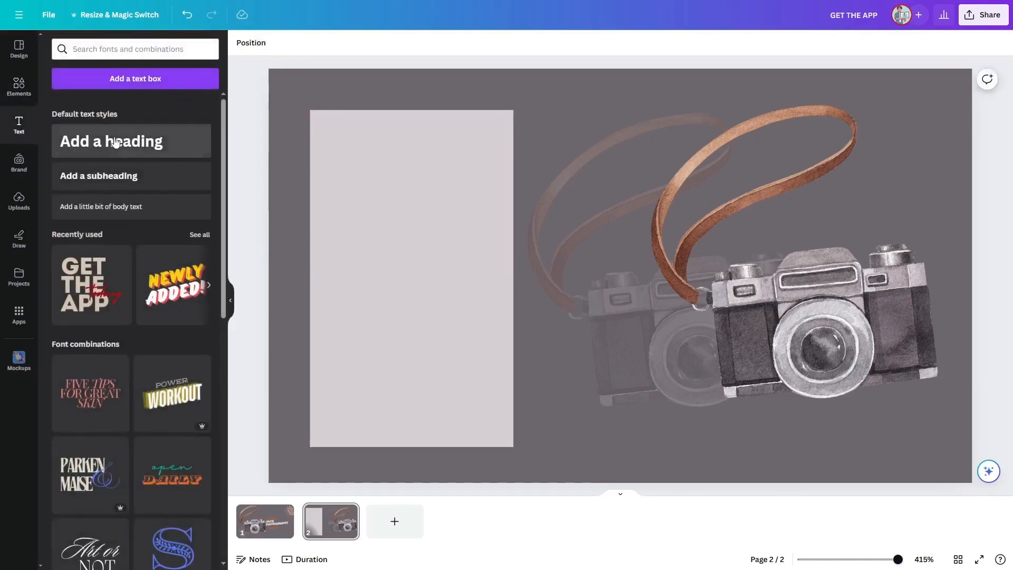
click(116, 143)
key(ctrl+z)
key(ctrl+z)
key(ctrl+y)
key(ctrl+y)
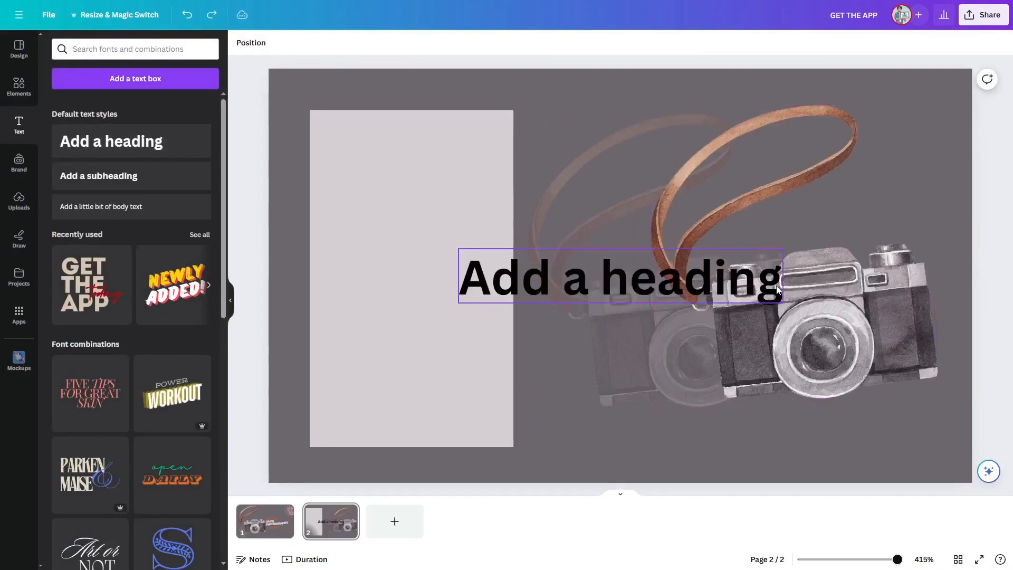
double_click(777, 290)
text(jack photography)
drag(695, 272, 508, 189)
drag(632, 218, 391, 187)
drag(349, 176, 452, 157)
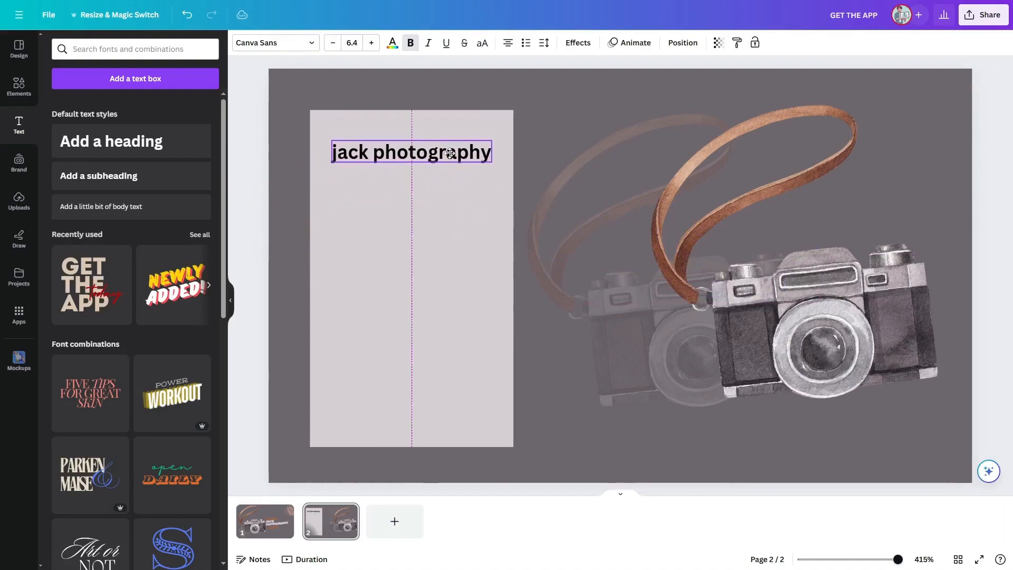
Step: Try several fonts on the title and set it to Open Sauce
click(311, 44)
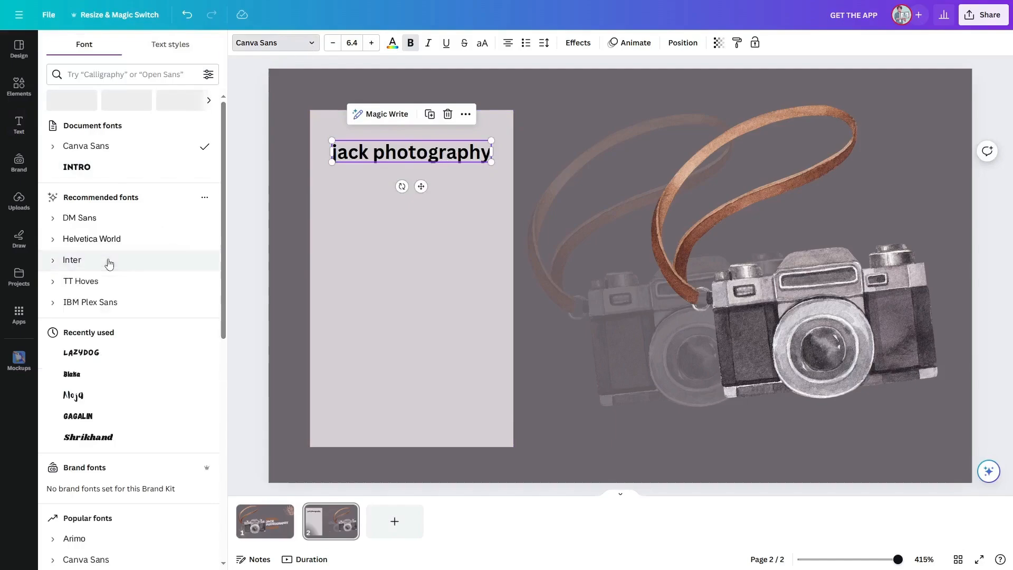
click(80, 356)
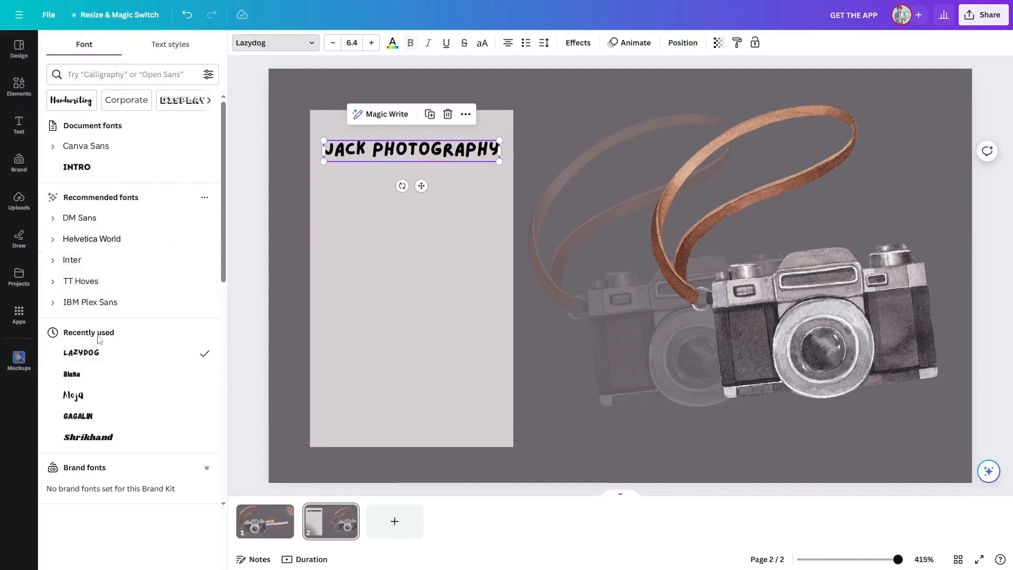
click(116, 420)
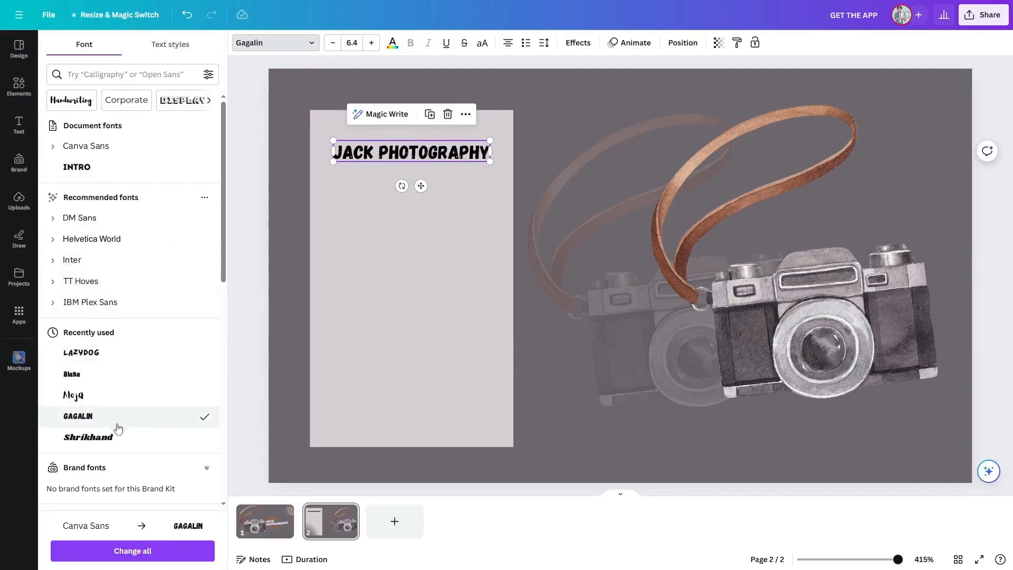
scroll(118, 428, down, 6)
click(137, 350)
scroll(138, 354, down, 2)
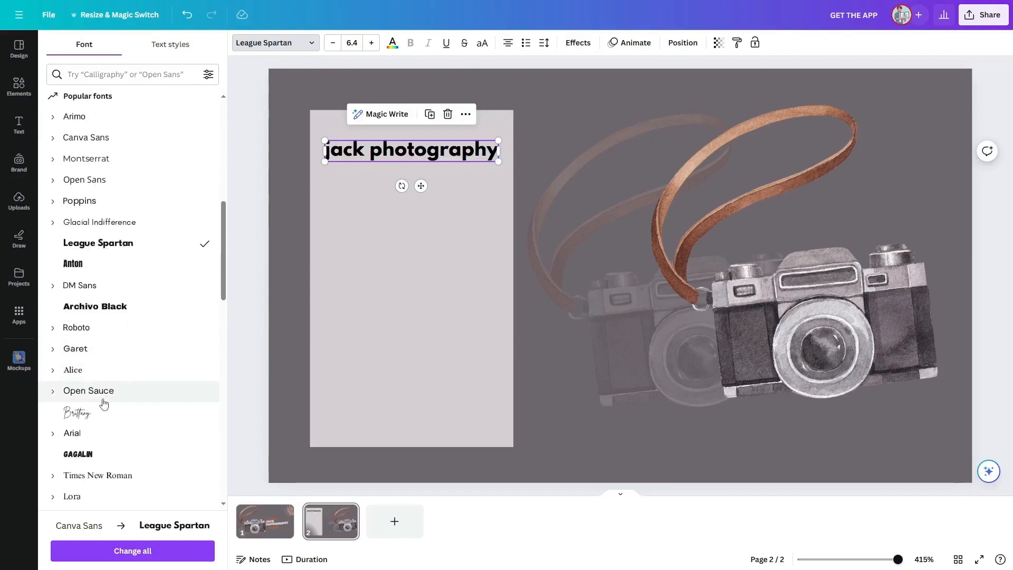
click(104, 402)
click(334, 302)
Step: Set the title's text colour to the dark charcoal photo colour
click(369, 151)
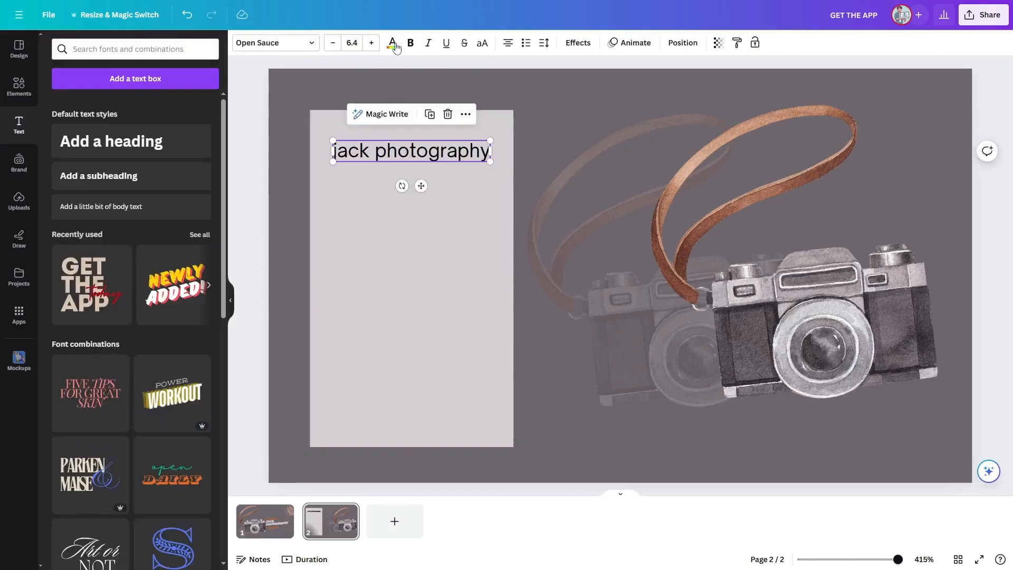
click(392, 43)
click(115, 238)
click(87, 240)
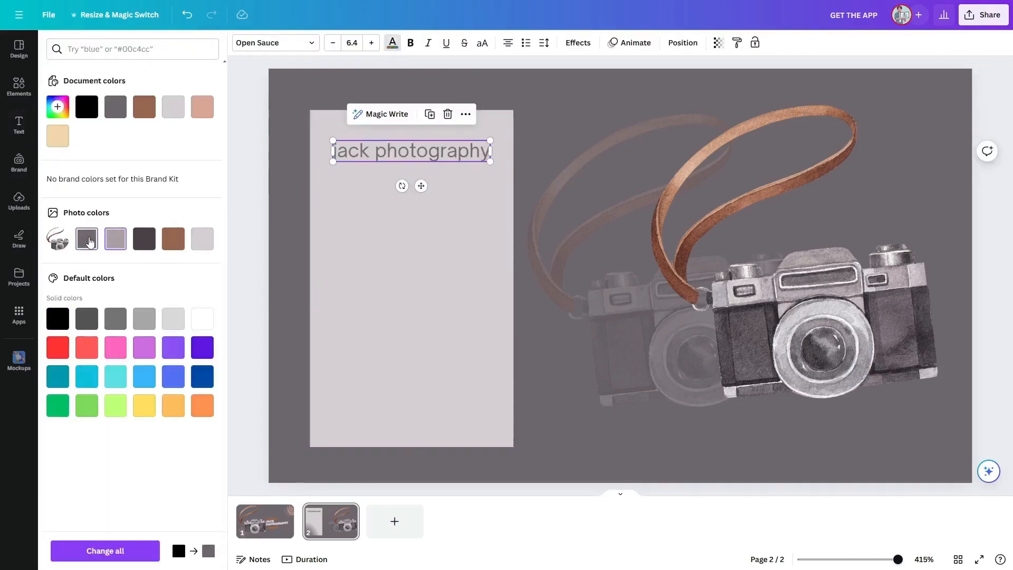
click(170, 241)
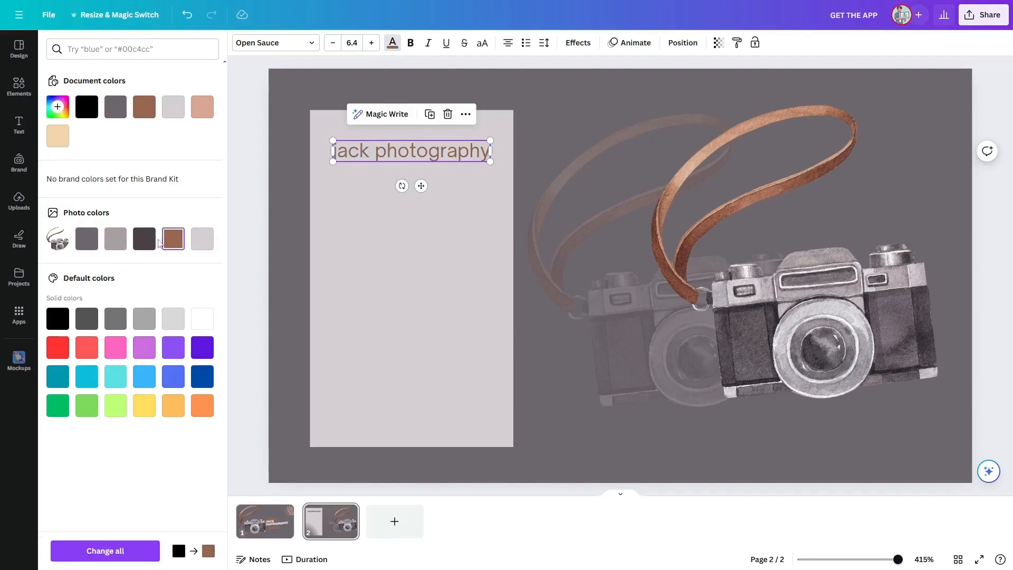
click(148, 241)
click(239, 224)
Step: Search the elements for "adress" and insert a location pin graphic
click(19, 86)
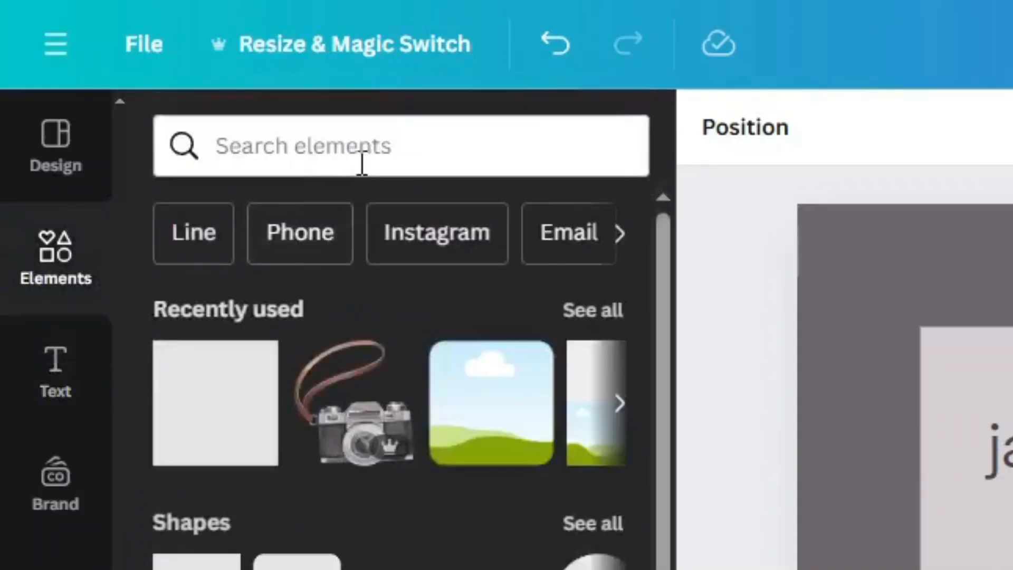
click(362, 158)
text(adress)
key(Return)
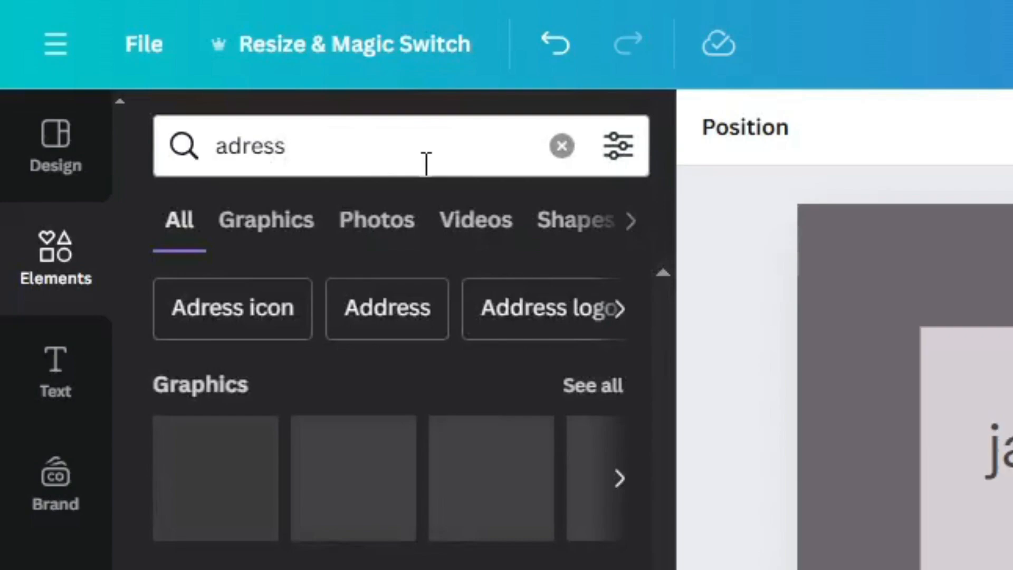
click(595, 387)
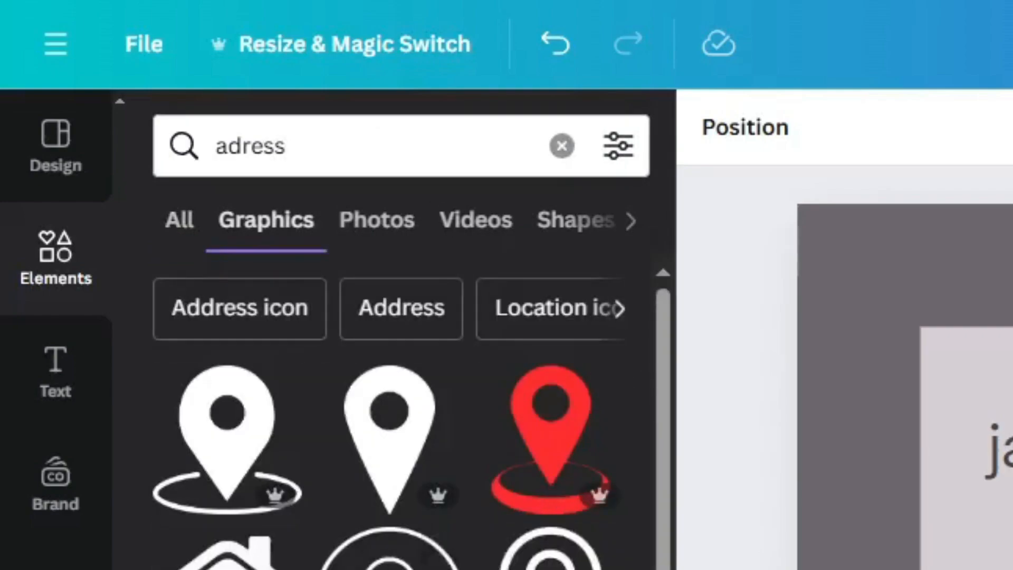
click(227, 564)
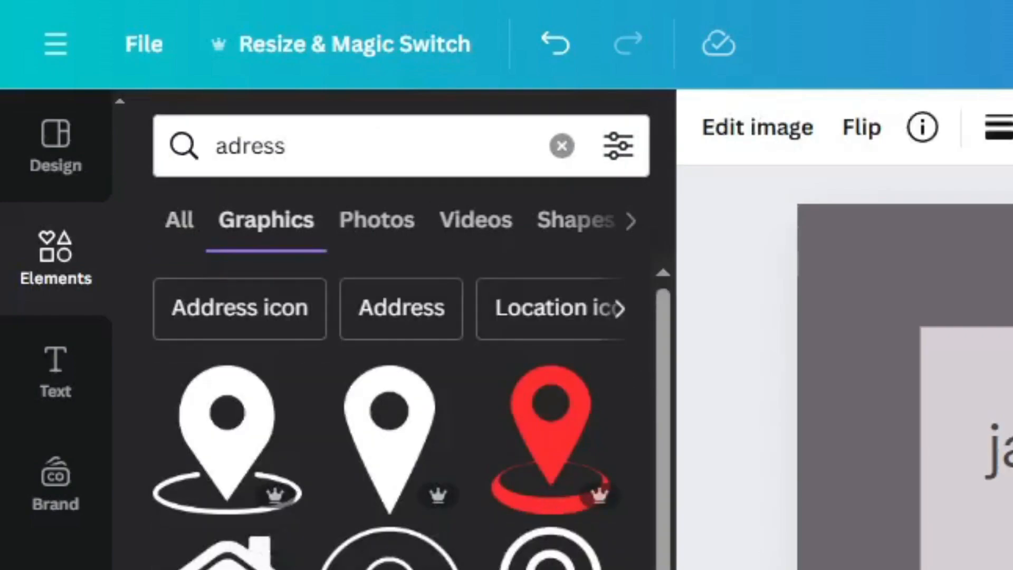
key(Delete)
click(380, 474)
Step: Shrink the location pin, place it below the title, and colour it brown
drag(377, 248, 338, 208)
drag(324, 195, 333, 202)
click(364, 232)
click(333, 202)
click(336, 42)
click(90, 245)
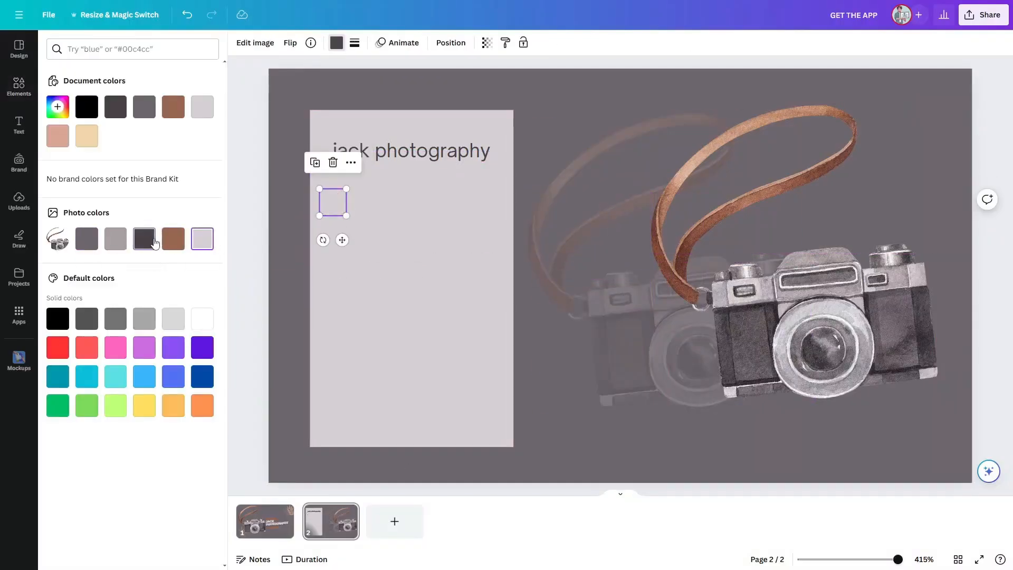
click(388, 243)
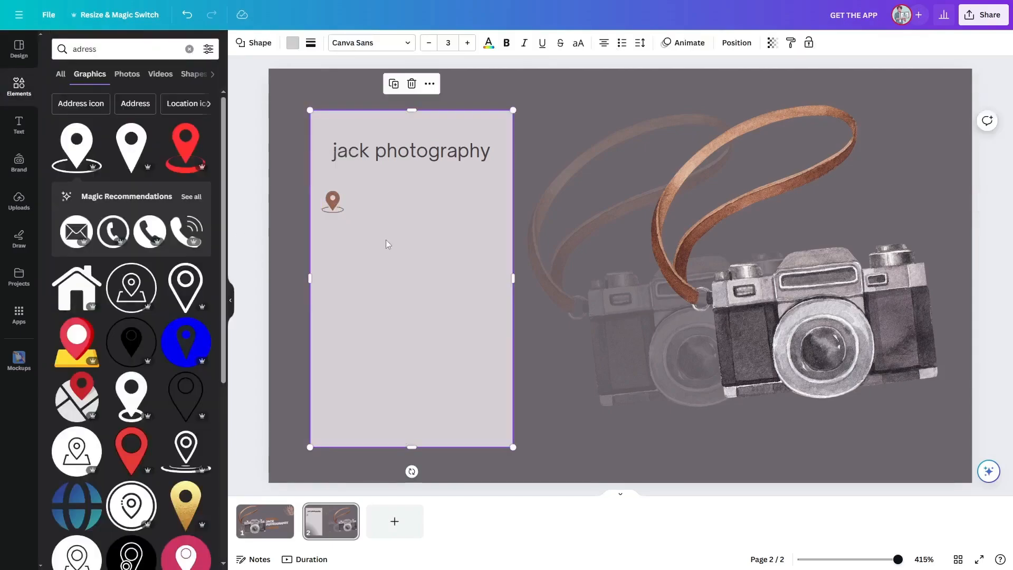
Step: Add a heading text box and enter the studio's street address in it
click(333, 200)
click(18, 125)
click(111, 140)
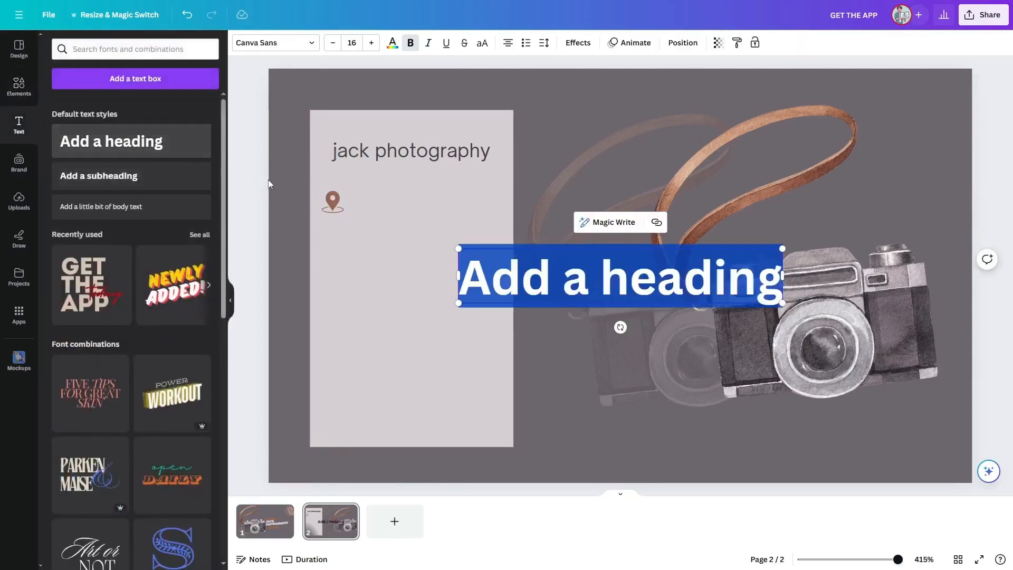
key(BackSpace)
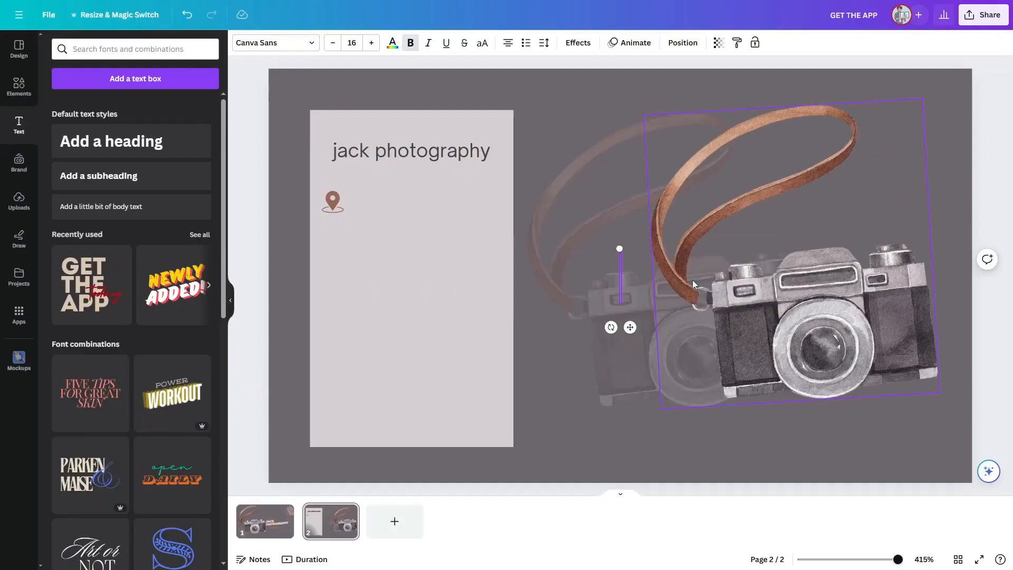
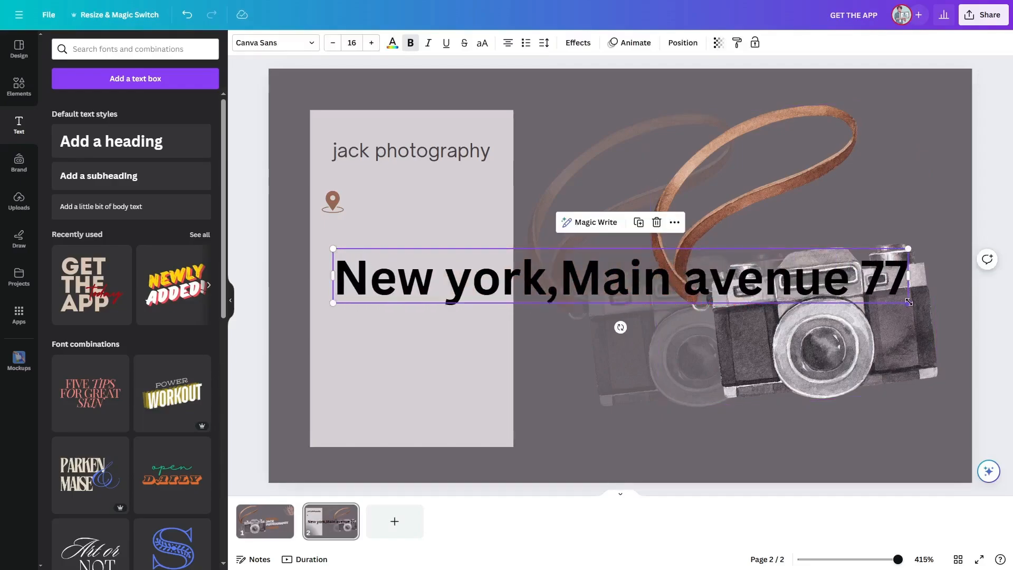
Step: Shrink the address text, place it beside the location pin, and colour it dark charcoal
drag(908, 302, 444, 259)
drag(388, 253, 411, 202)
click(392, 43)
click(145, 250)
click(335, 246)
Step: Search the elements for "mobile", insert a ringing phone icon, shrink it and place it below the pin
click(19, 86)
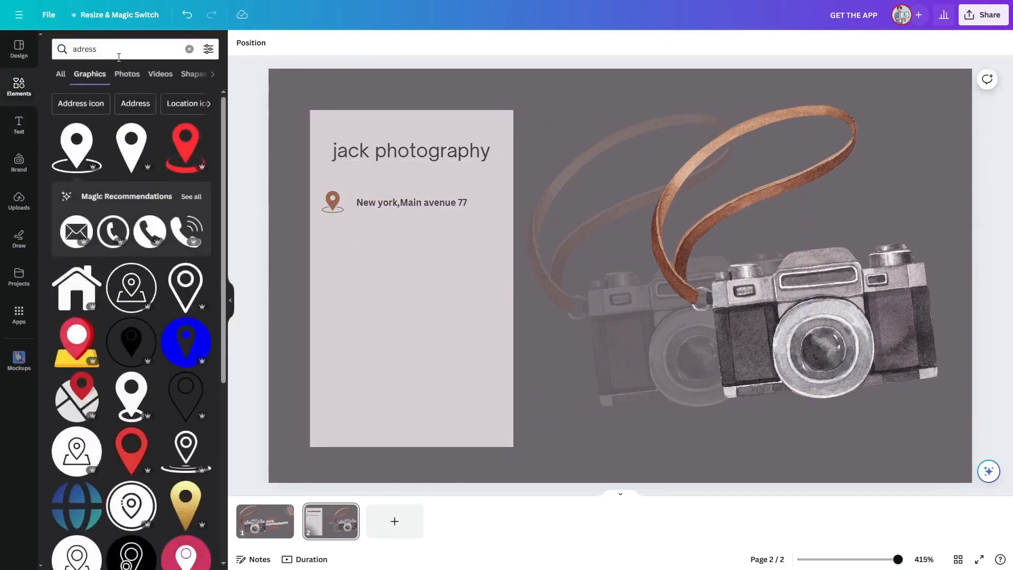
click(192, 50)
text(mobile)
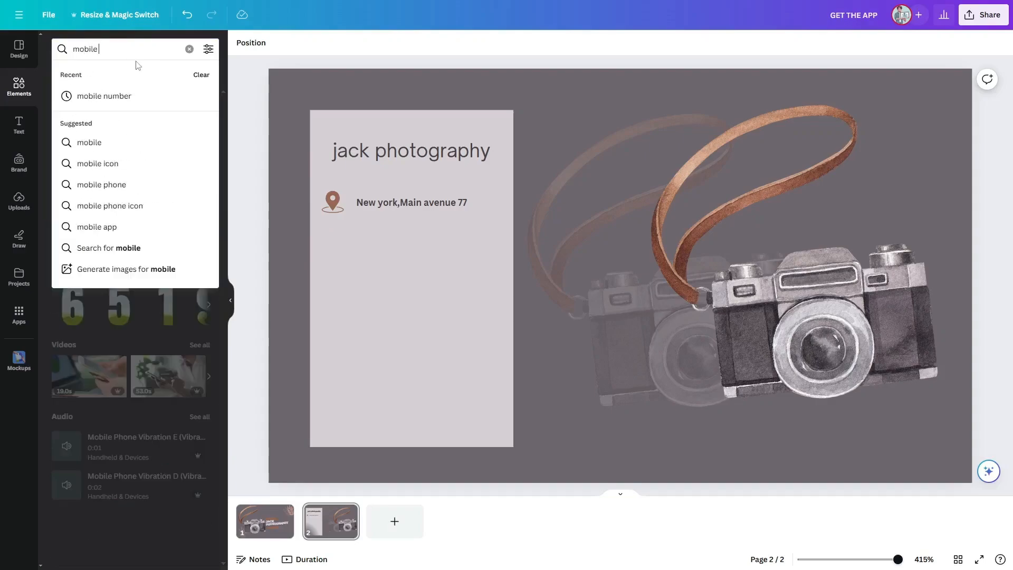
key(Return)
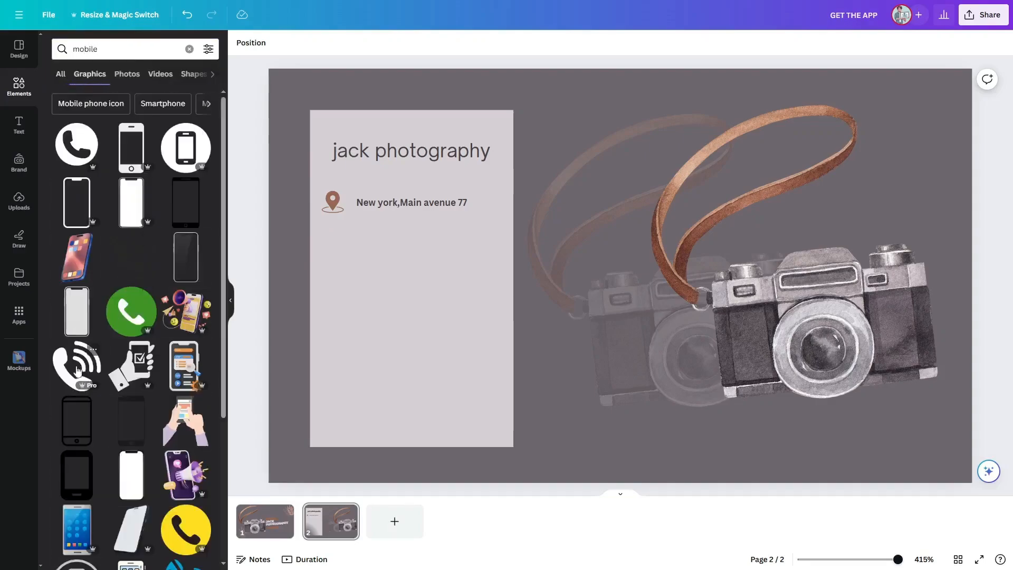
click(77, 364)
drag(622, 295, 374, 302)
drag(449, 367, 328, 241)
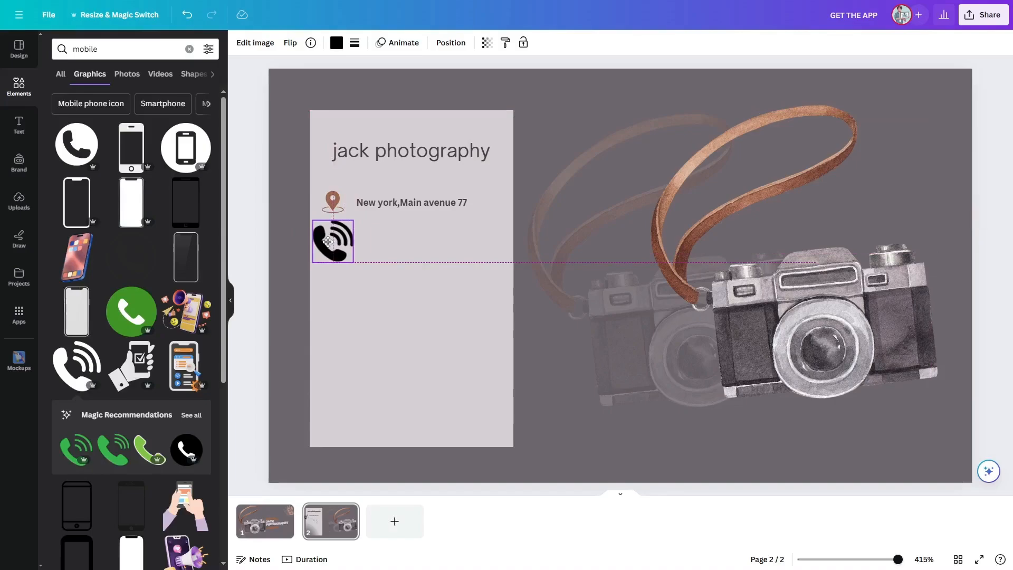
Step: Copy the location pin's style and paste it onto the phone icon
right_click(331, 212)
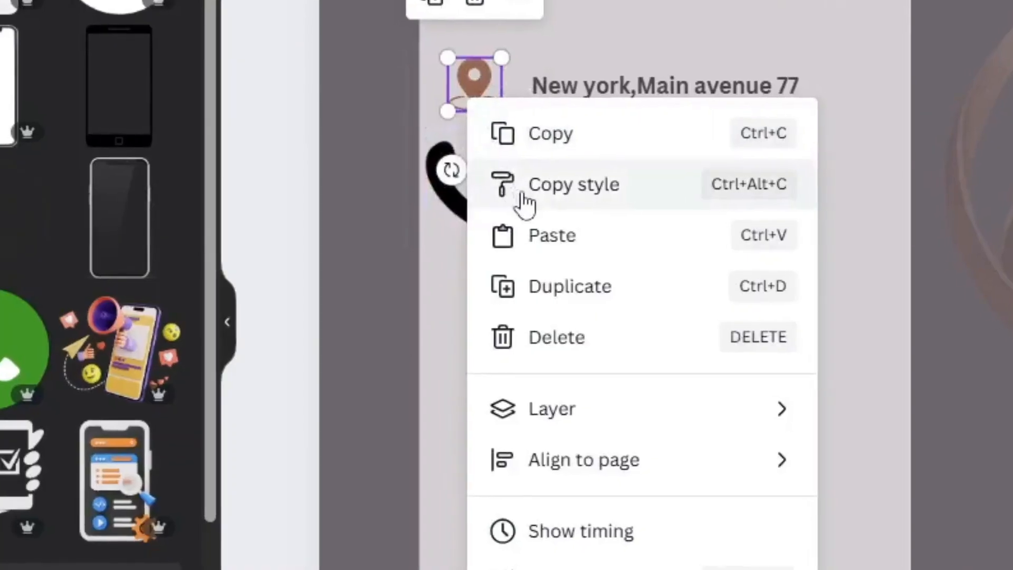
click(352, 249)
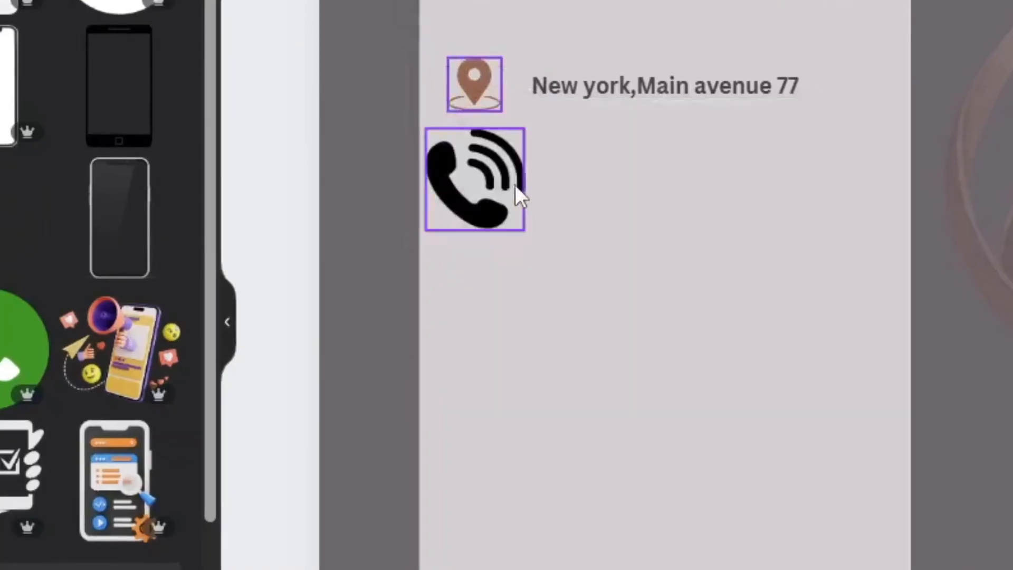
click(474, 178)
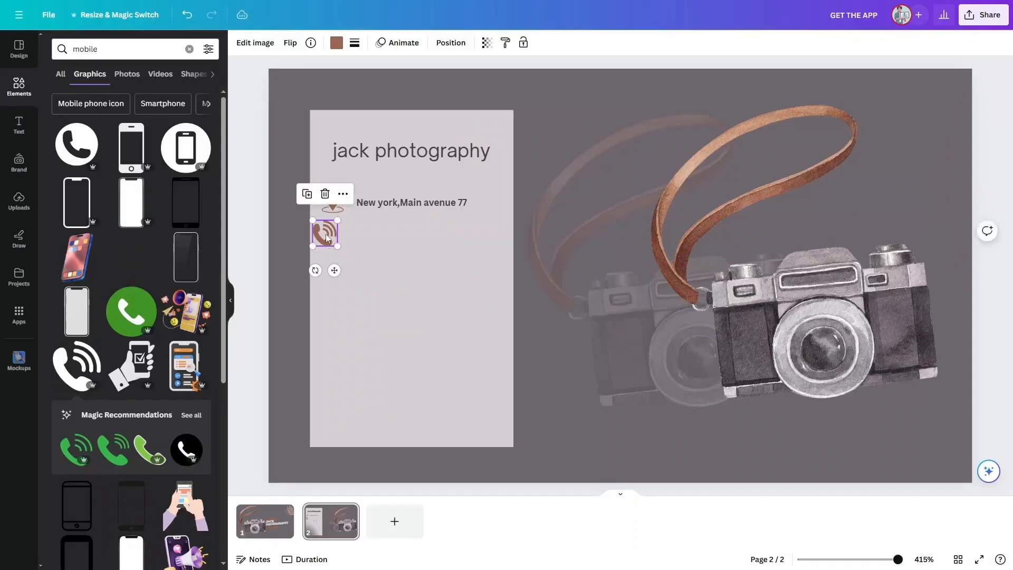
click(362, 242)
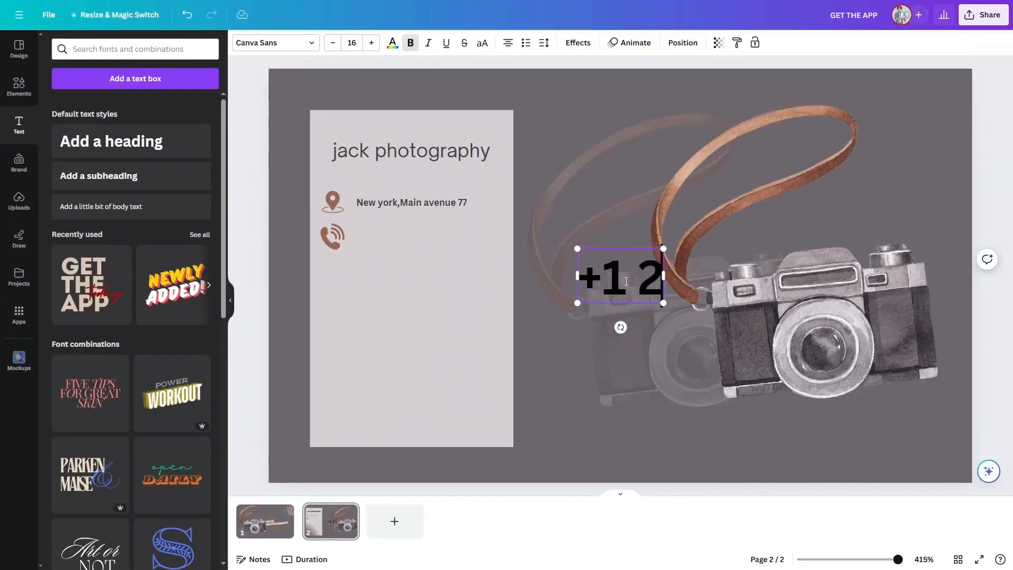
Step: Enter the phone number in a new text box, shrink it and place it beside the phone icon
click(690, 332)
drag(680, 283, 550, 250)
drag(710, 270, 473, 241)
drag(439, 235, 446, 239)
Step: Copy the address text's style and paste it onto the phone number text
click(420, 182)
click(417, 201)
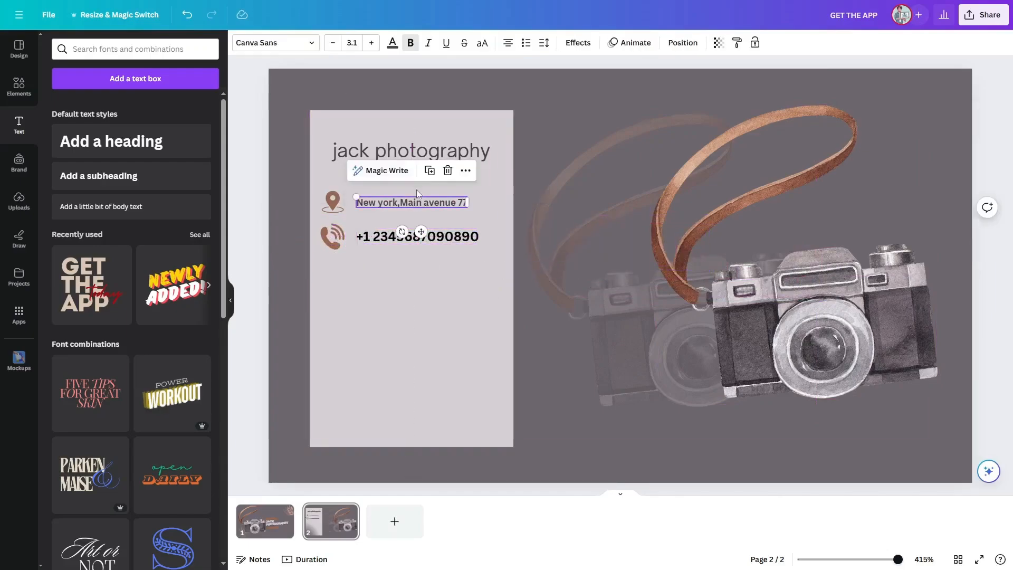
right_click(430, 204)
click(448, 227)
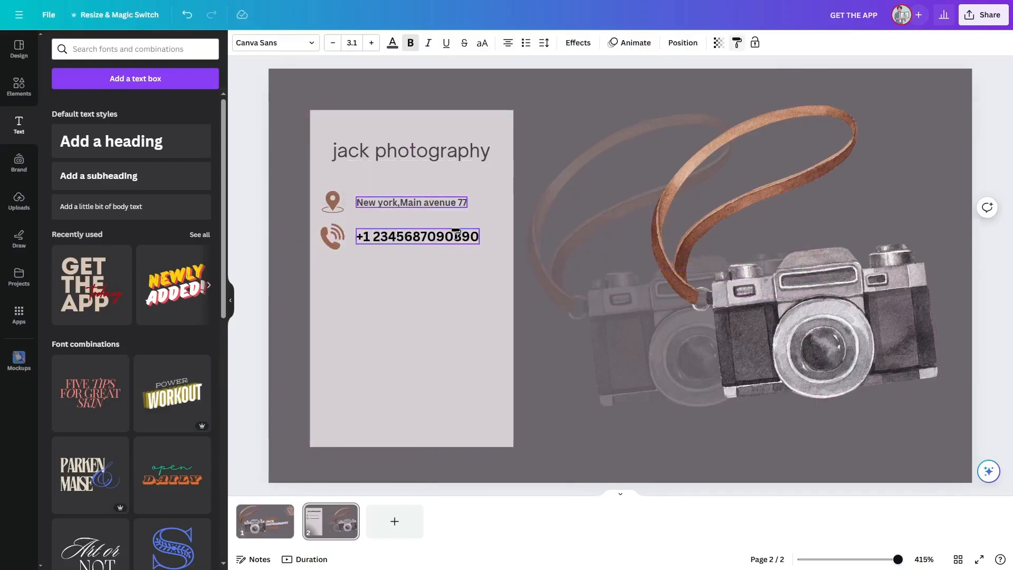
click(426, 238)
click(423, 414)
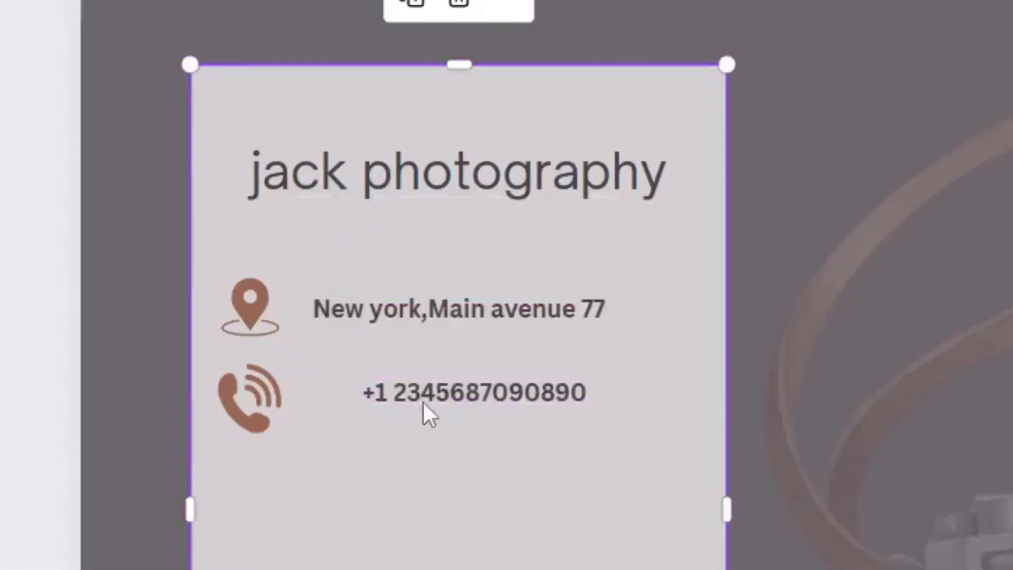
Step: Align the phone number text with the phone icon and the address line
drag(436, 392, 397, 400)
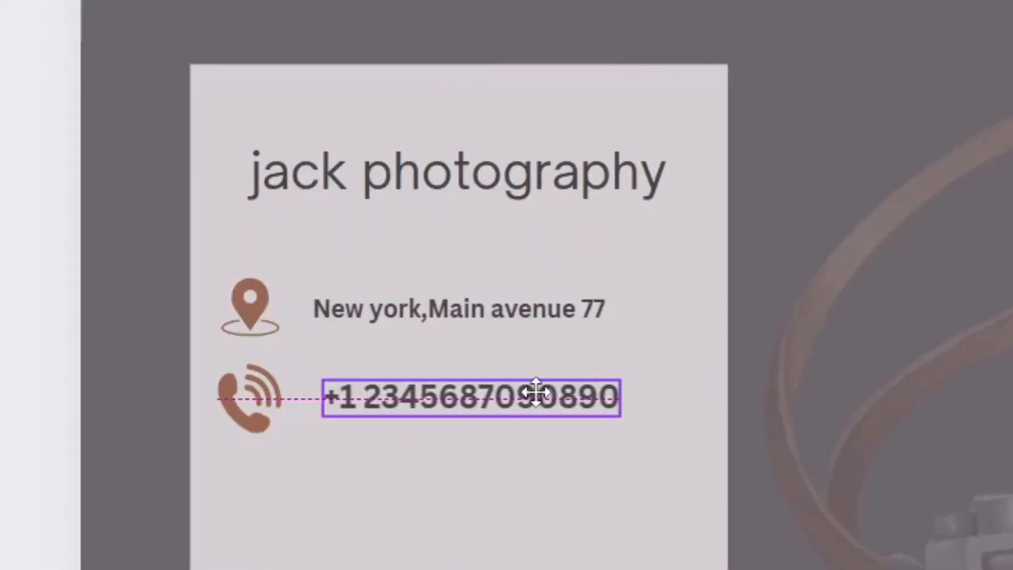
drag(536, 389, 531, 390)
click(650, 422)
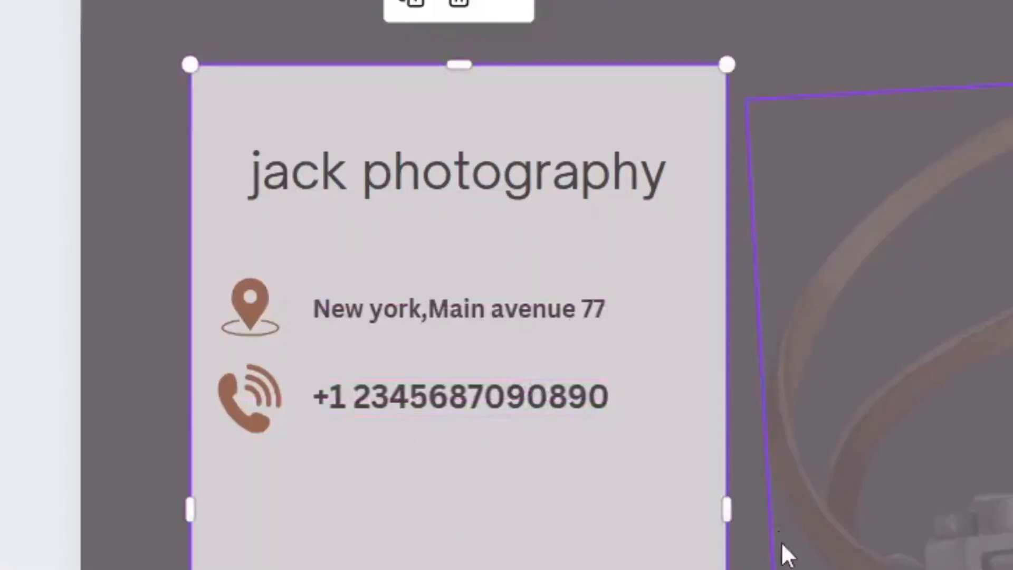
click(686, 489)
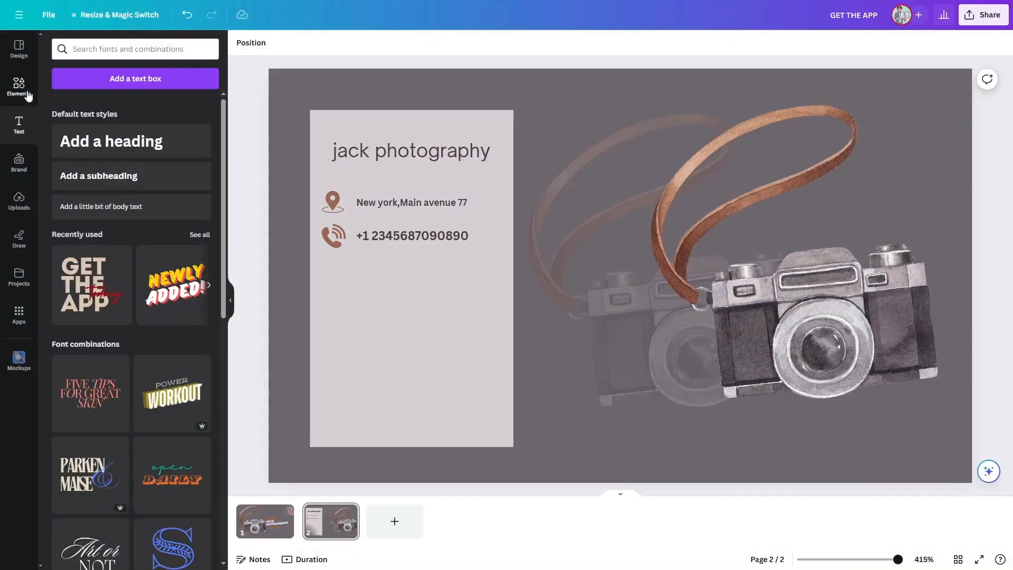
Step: Search the elements for "website", insert a globe icon and place it below the phone icon
click(29, 96)
click(189, 49)
text(websi)
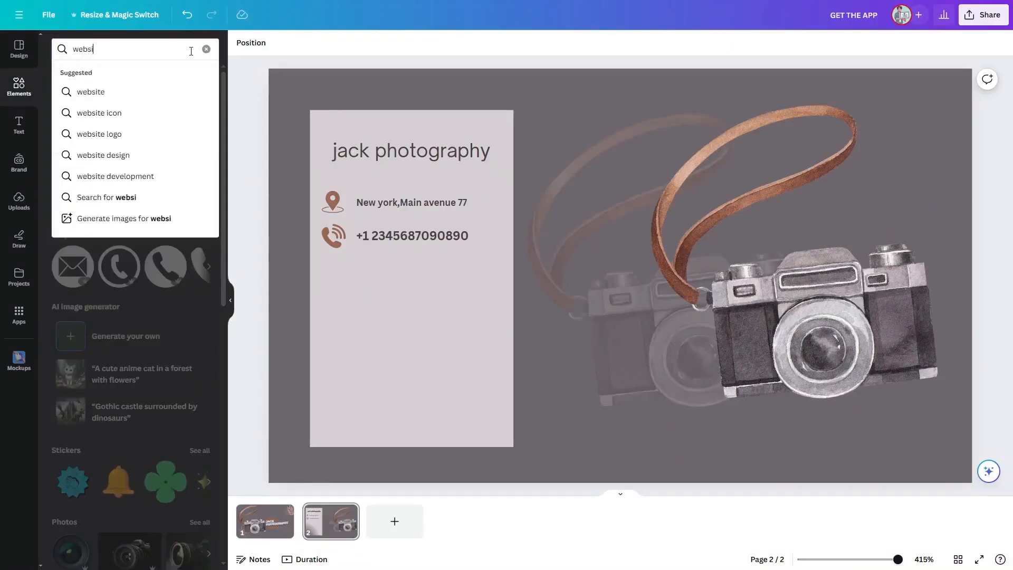
text(te)
key(Return)
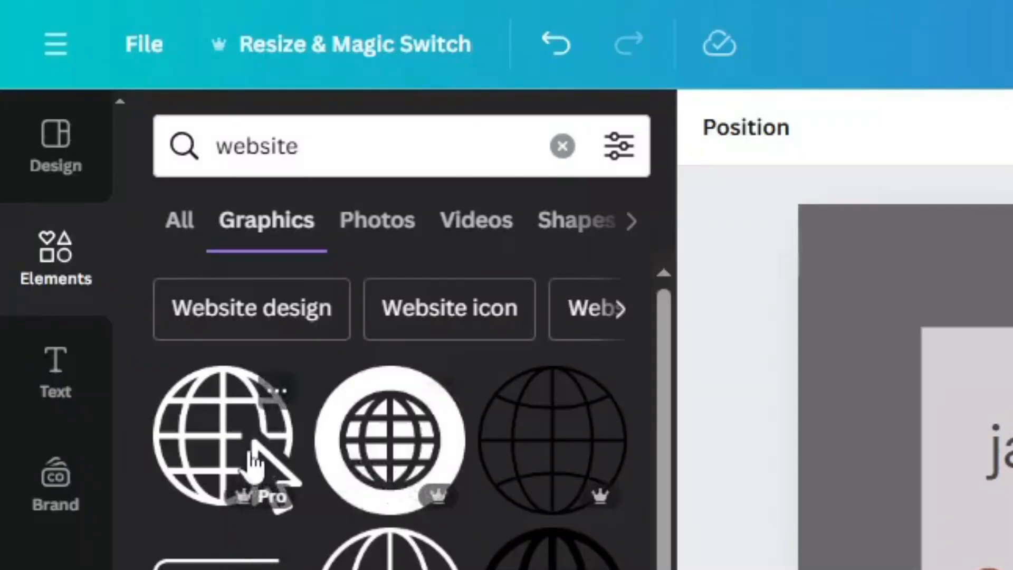
click(86, 154)
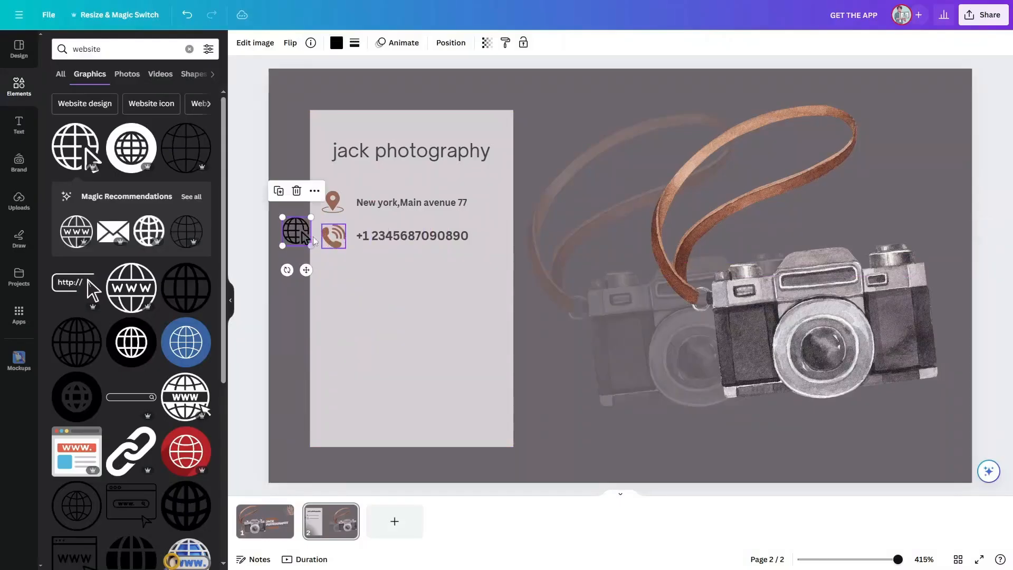
drag(296, 231, 333, 273)
Step: Colour the globe icon with the brown photo colour
click(336, 43)
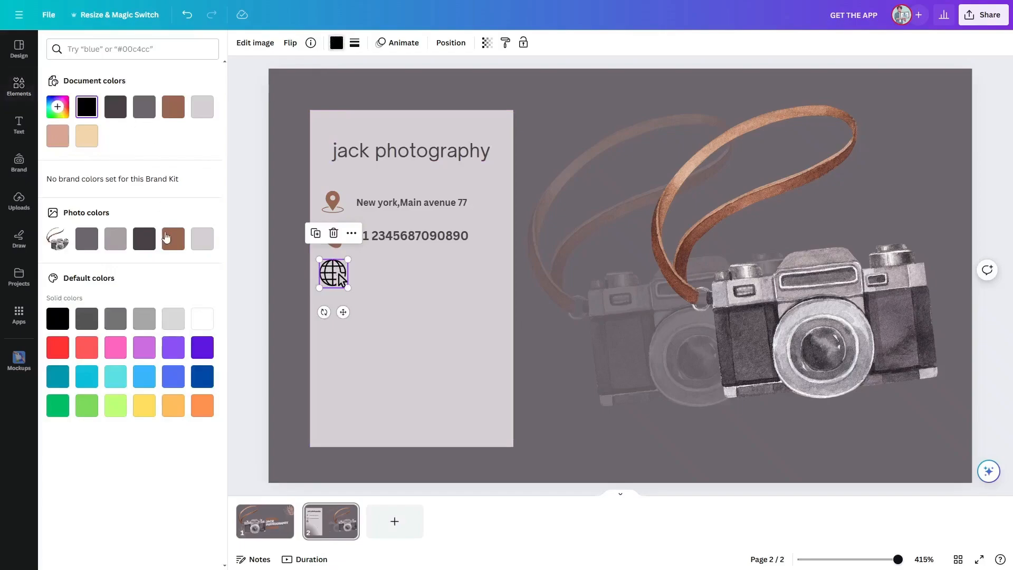
click(178, 240)
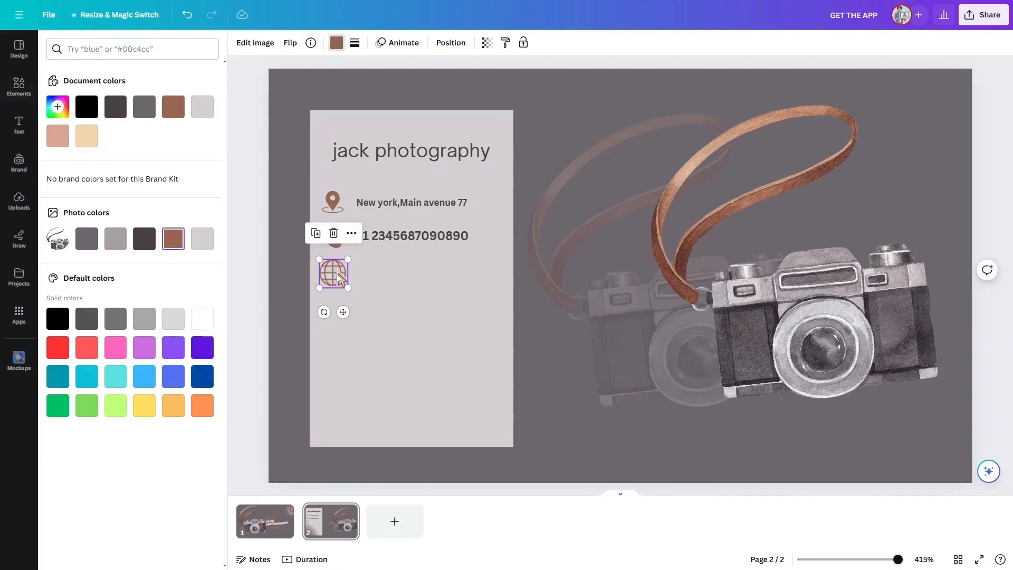
click(289, 260)
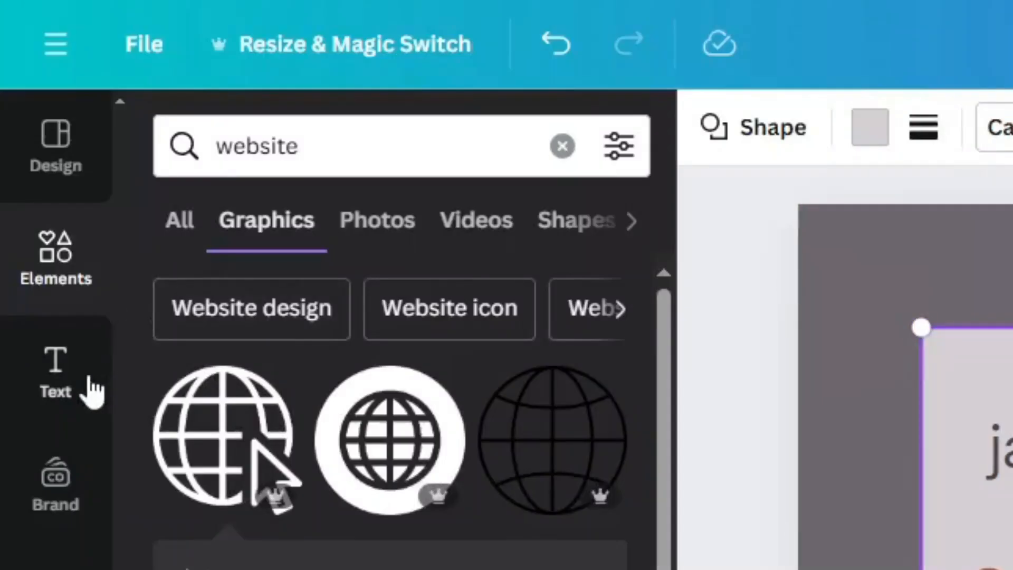
click(55, 372)
click(436, 417)
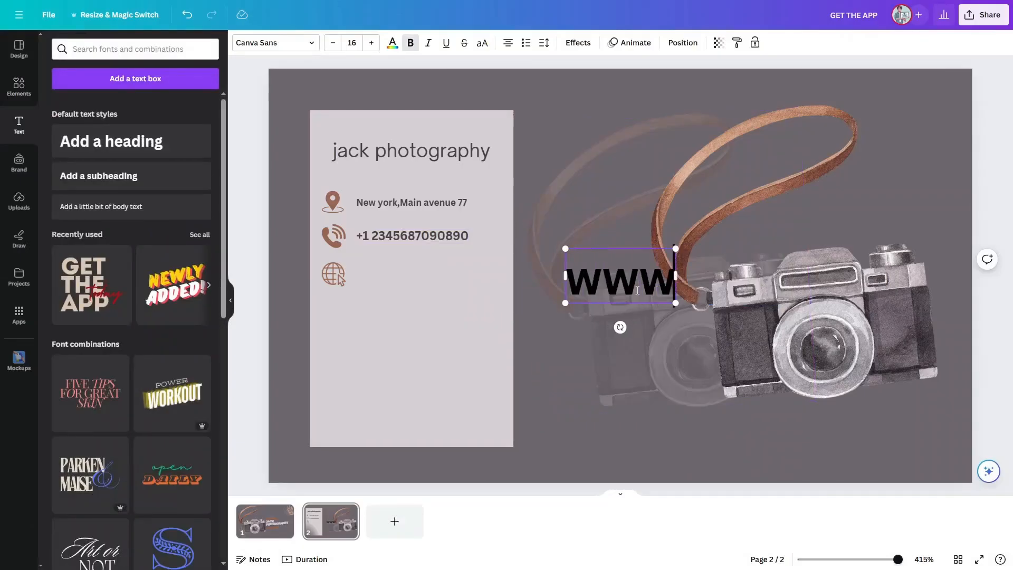
text(.jackphotography)
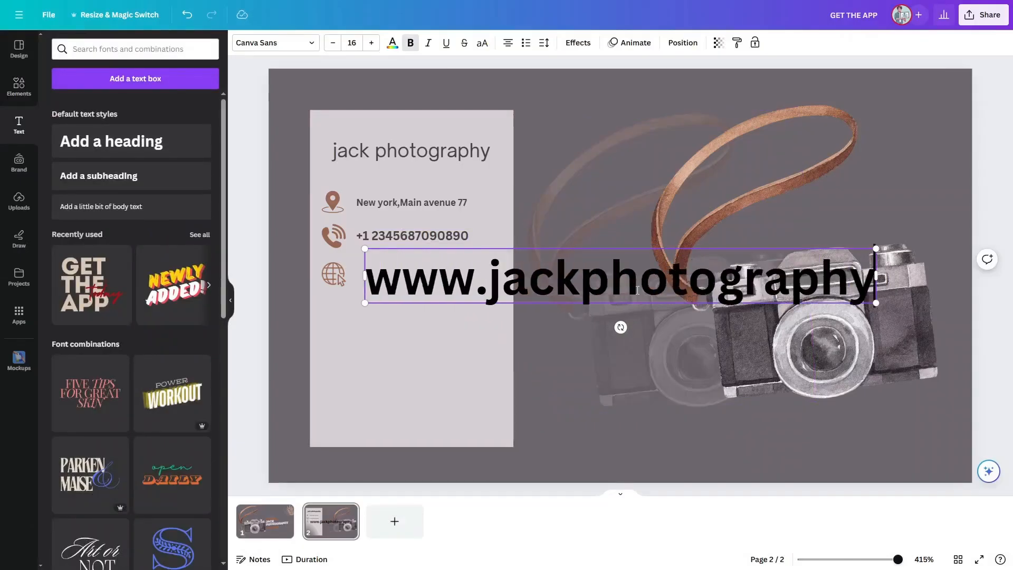
text(.com)
drag(931, 303, 434, 277)
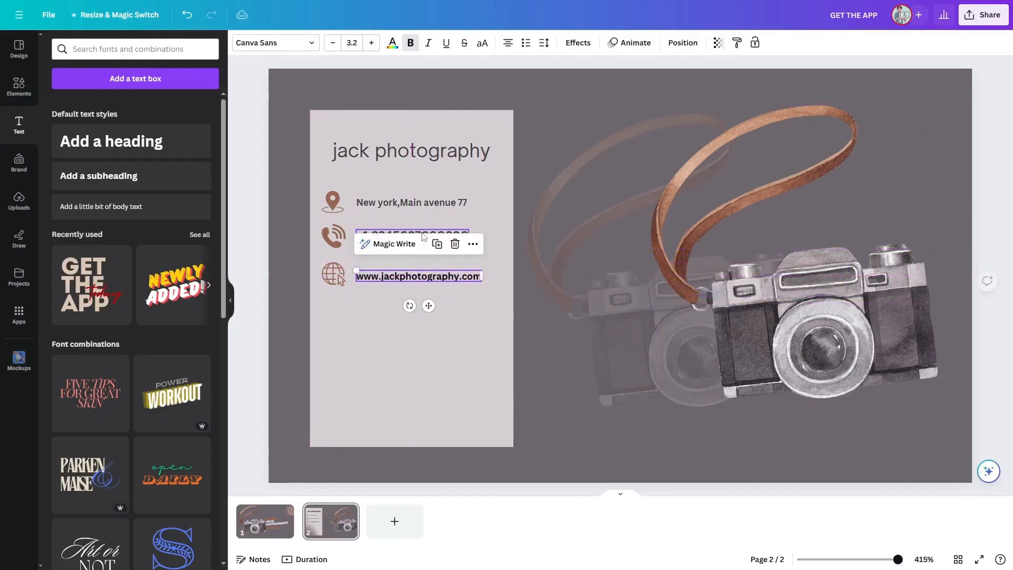
Step: Copy the phone number's style onto the website text and set its font size to 3.1
click(421, 234)
right_click(421, 233)
click(455, 270)
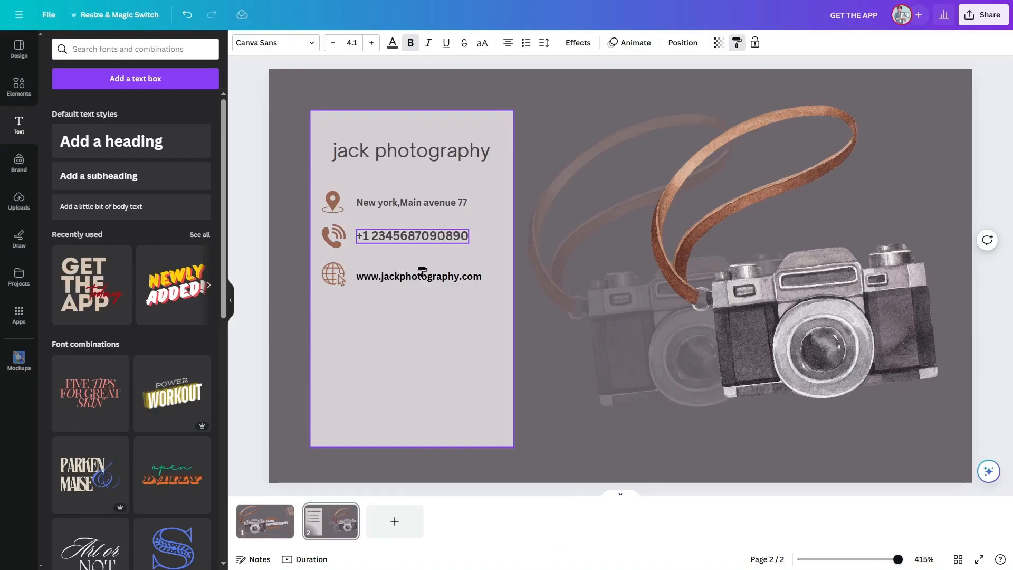
click(420, 278)
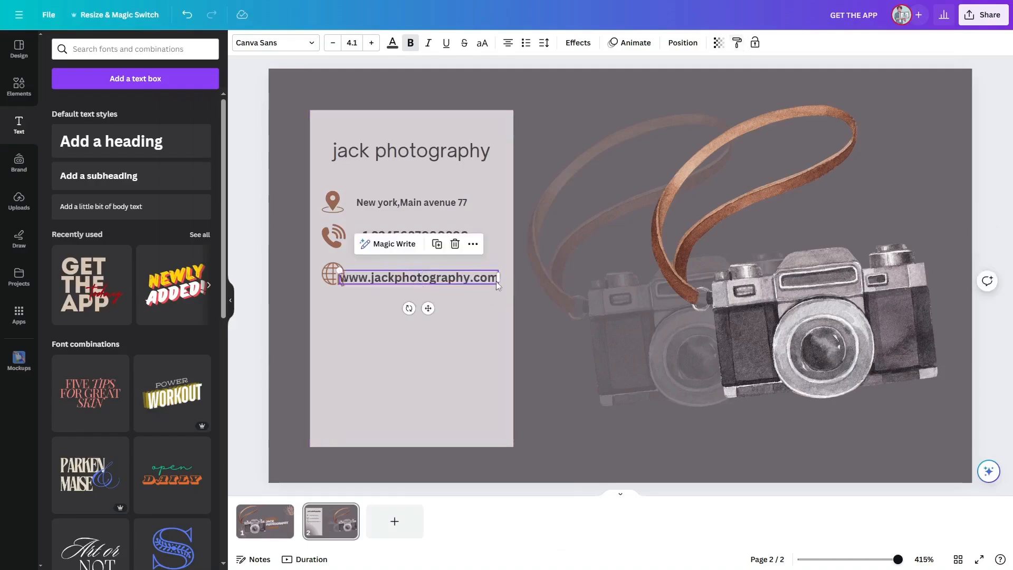
click(336, 47)
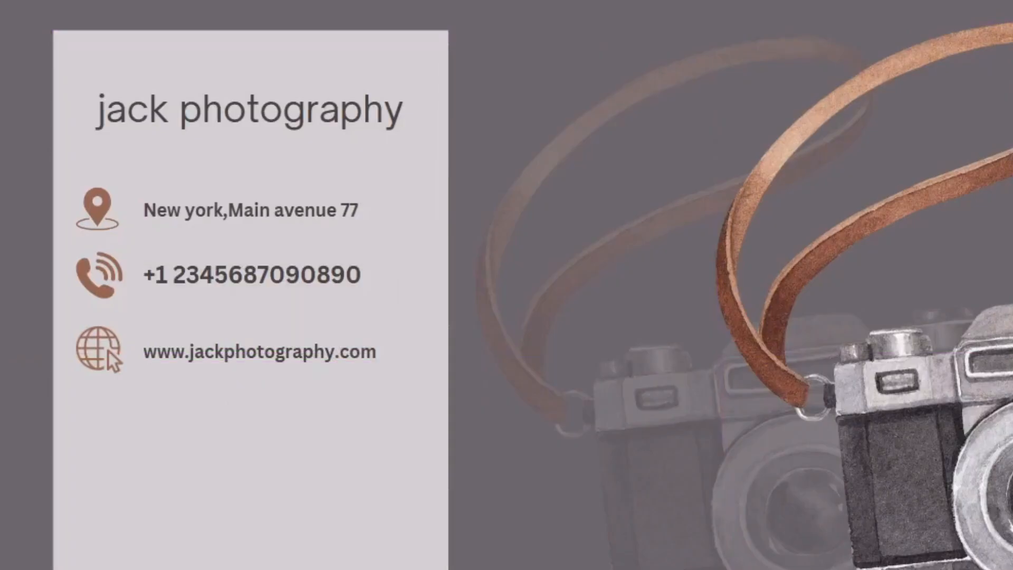
Step: Resize the light card panel to a shorter height
click(251, 554)
drag(251, 569, 270, 517)
drag(280, 437, 271, 413)
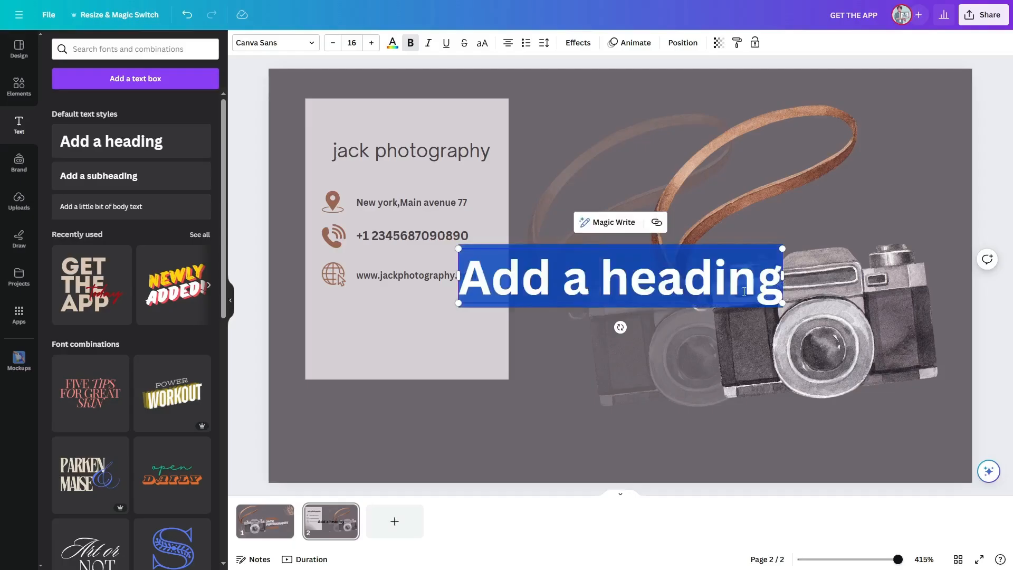
Step: Add the text "Everyone don’t be hesitate to contact with us, we are for you....", shrink it and place it below the website line
text(Everyone don't be hesita)
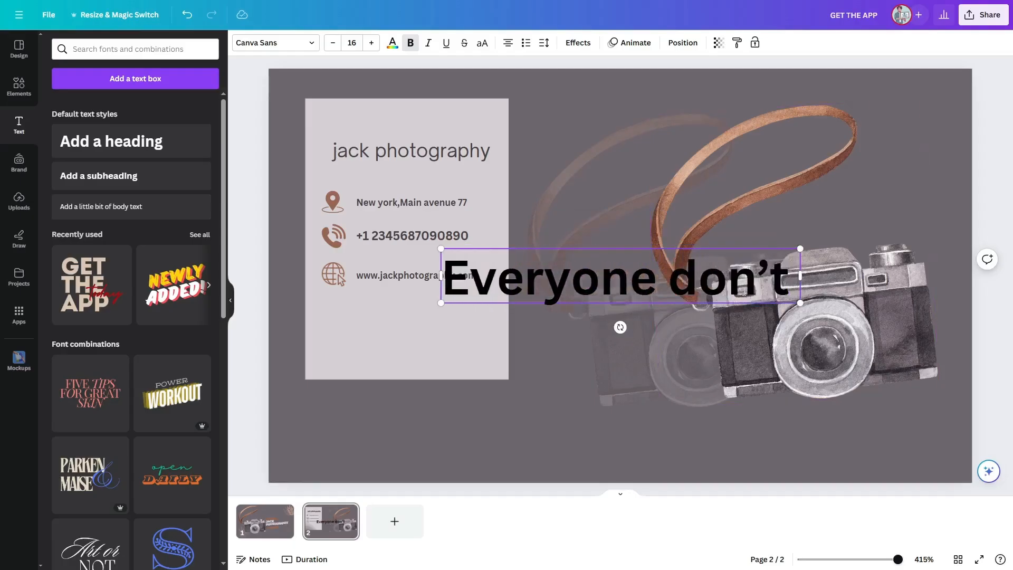
text(te to contact with us)
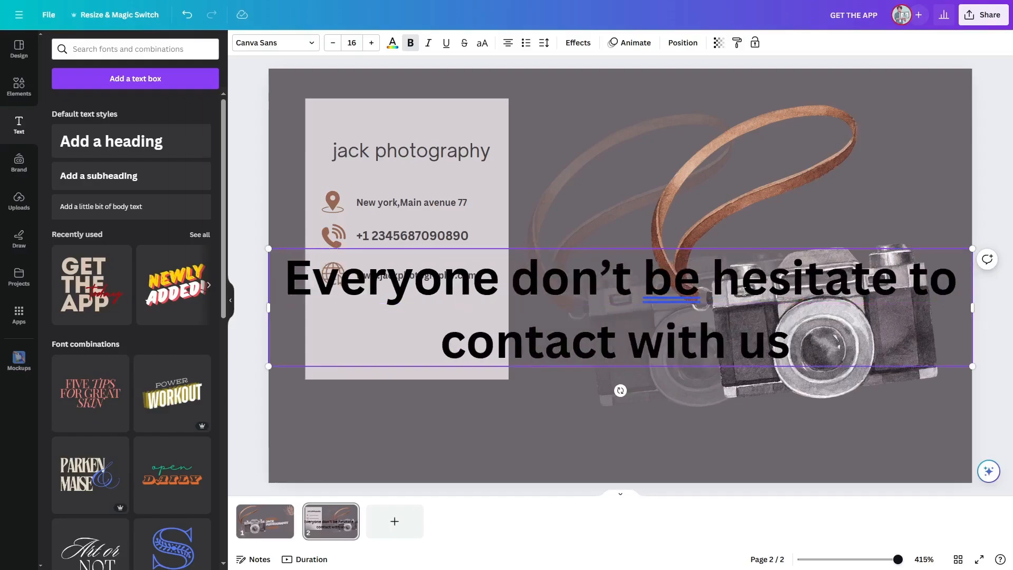
text(, we are for you....)
drag(745, 291, 553, 287)
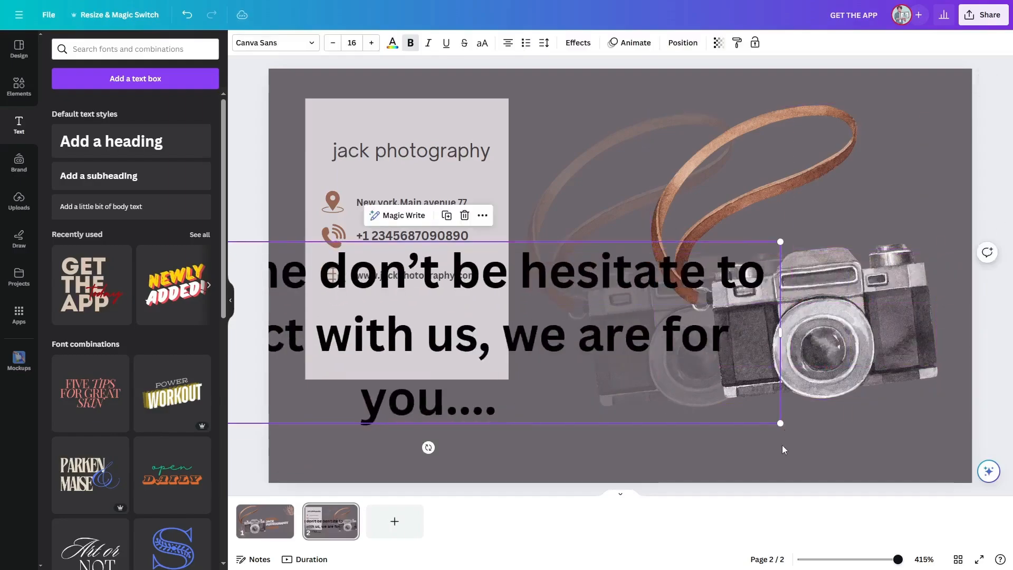
drag(780, 423, 320, 305)
drag(274, 274, 483, 328)
drag(529, 360, 486, 349)
drag(412, 323, 432, 340)
Step: Colour the slogan text brown and fine-tune its size and position on the card
click(392, 43)
click(173, 242)
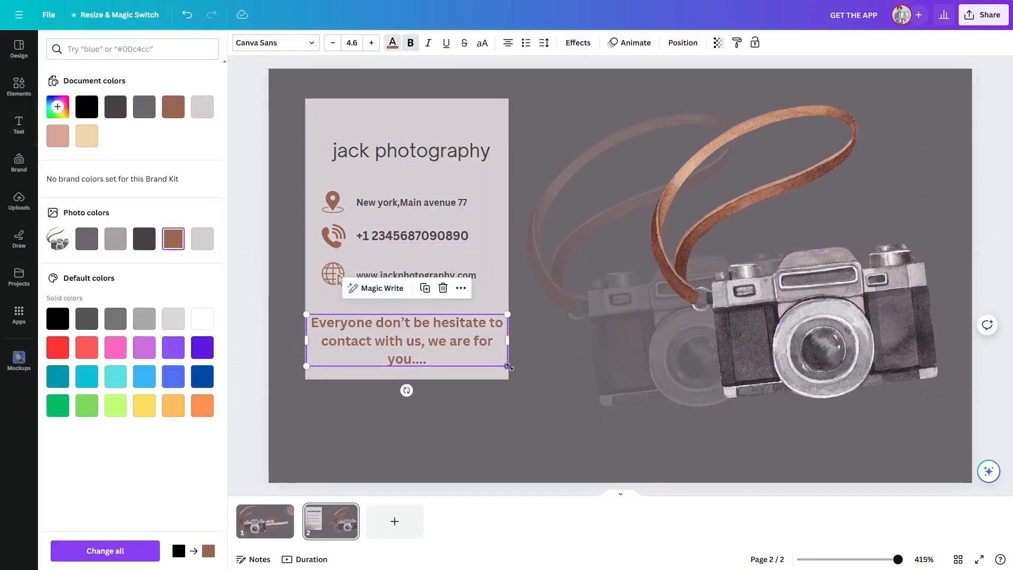
drag(507, 366, 485, 360)
drag(395, 337, 407, 338)
click(464, 369)
click(947, 231)
click(406, 338)
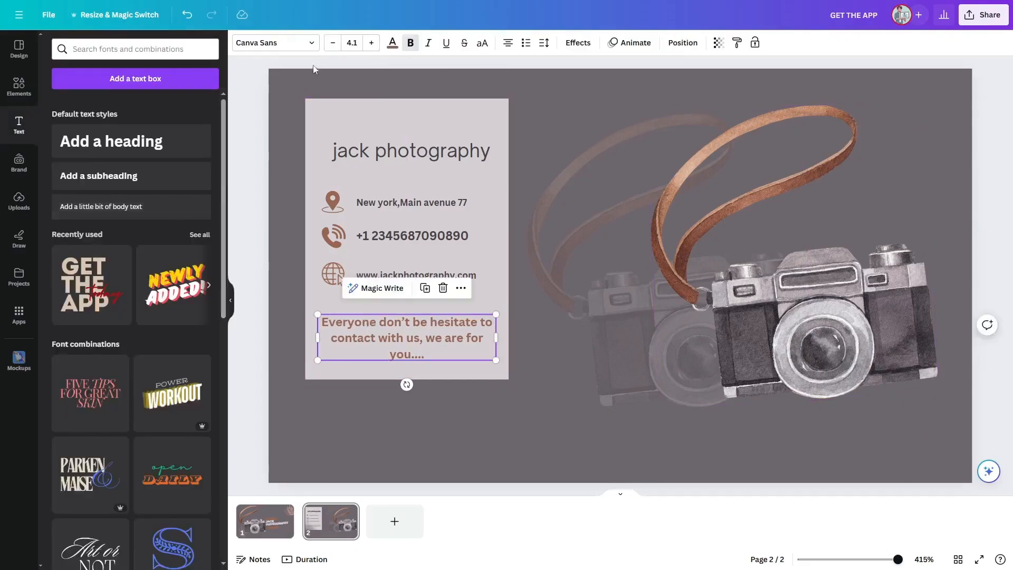
Step: Change the slogan's font to Glacial Indifference and widen its text box so it fits on two lines
click(283, 44)
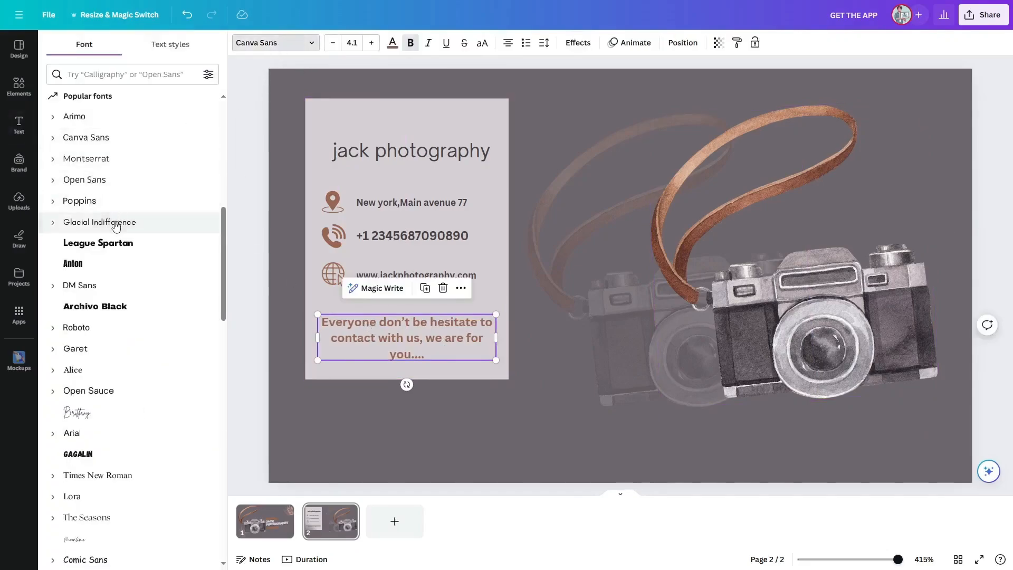
drag(513, 351, 488, 341)
click(527, 348)
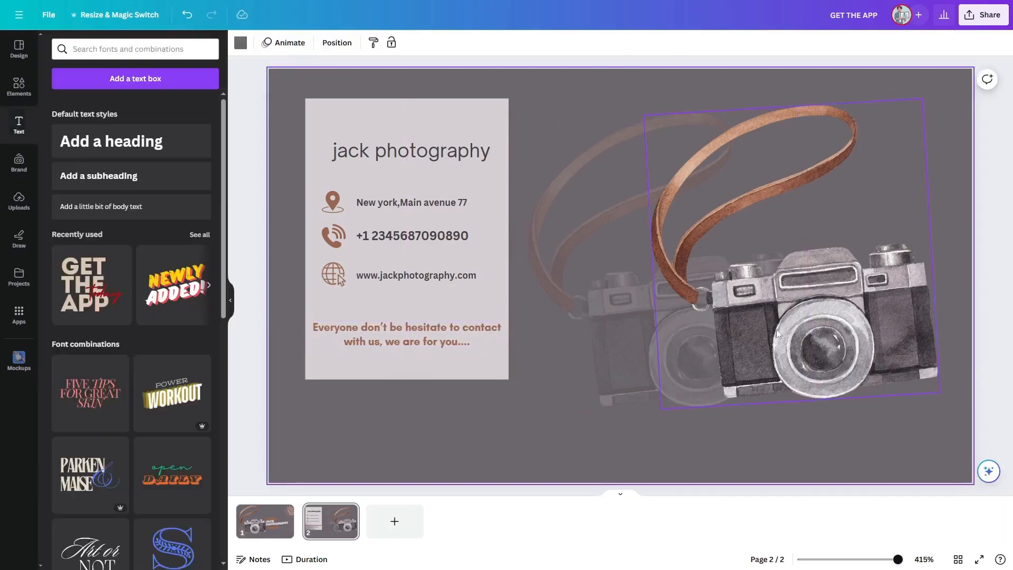
click(983, 322)
Step: Search the elements library for "minimal design" and add the pink leaf graphic to the card
click(19, 84)
click(188, 48)
click(166, 47)
text(d)
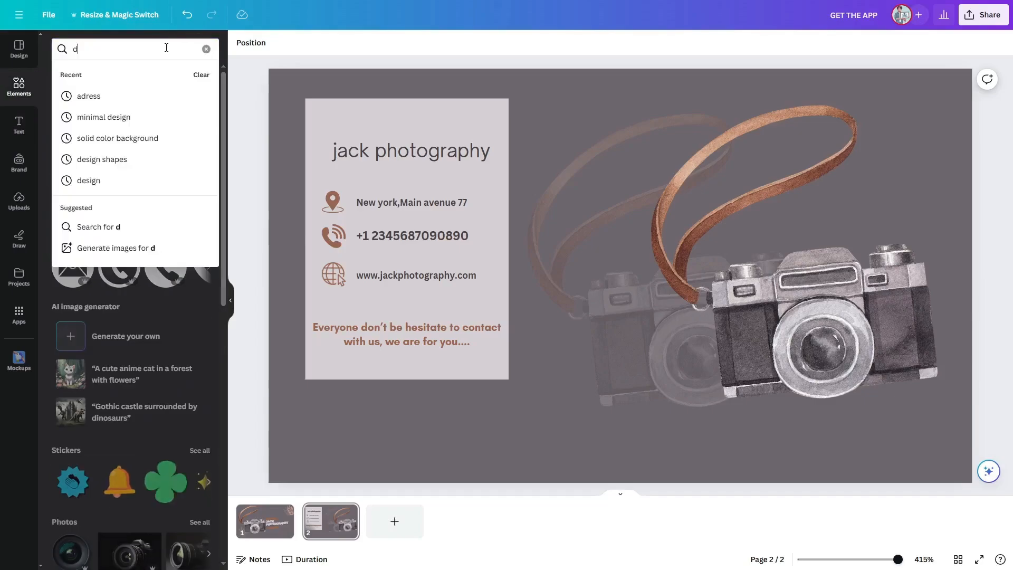
text(e)
click(153, 93)
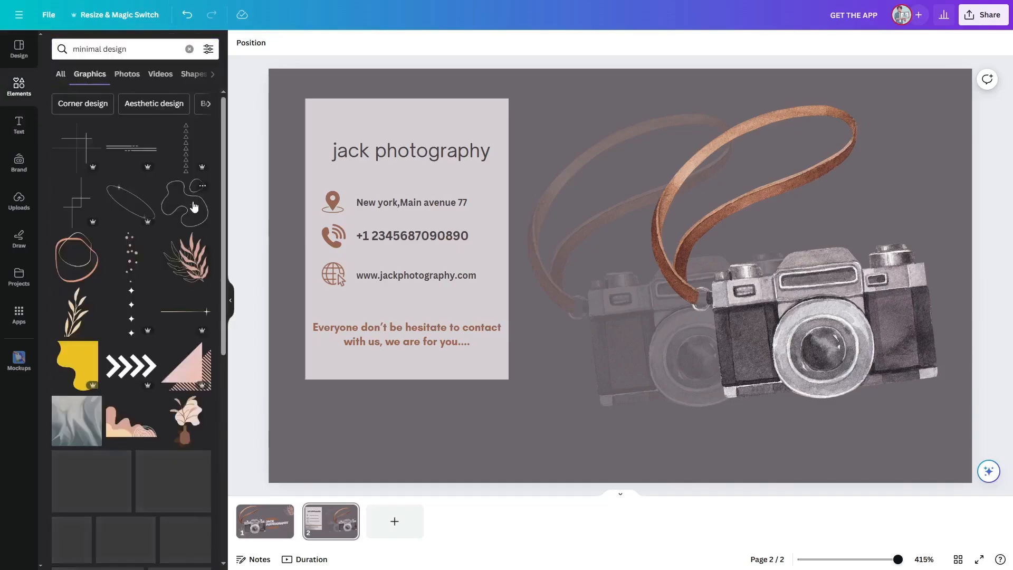
scroll(184, 248, down, 2)
click(194, 221)
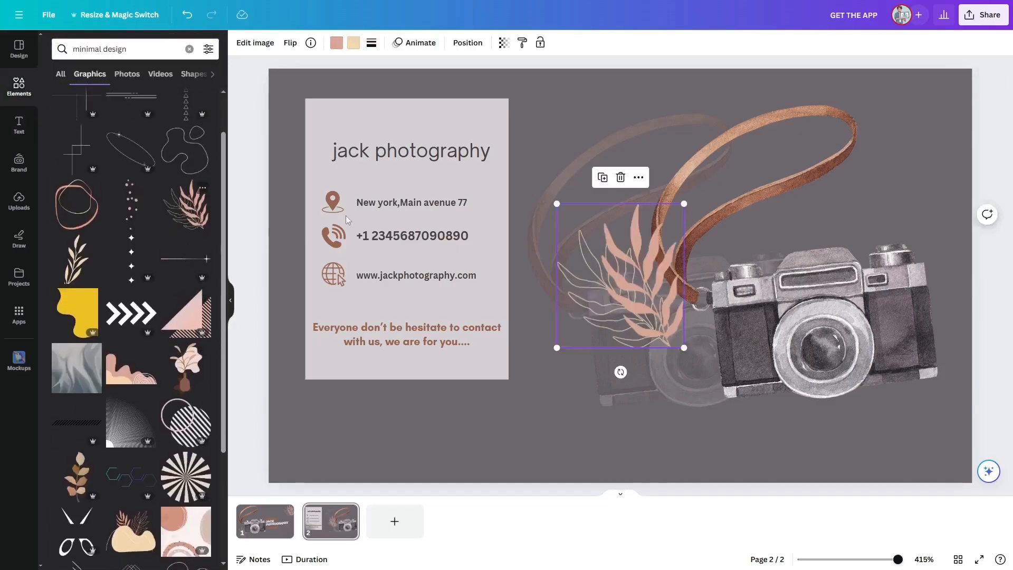
Step: Move the leaf graphic to the card's bottom-left corner and send it behind the light panel
drag(615, 274, 318, 420)
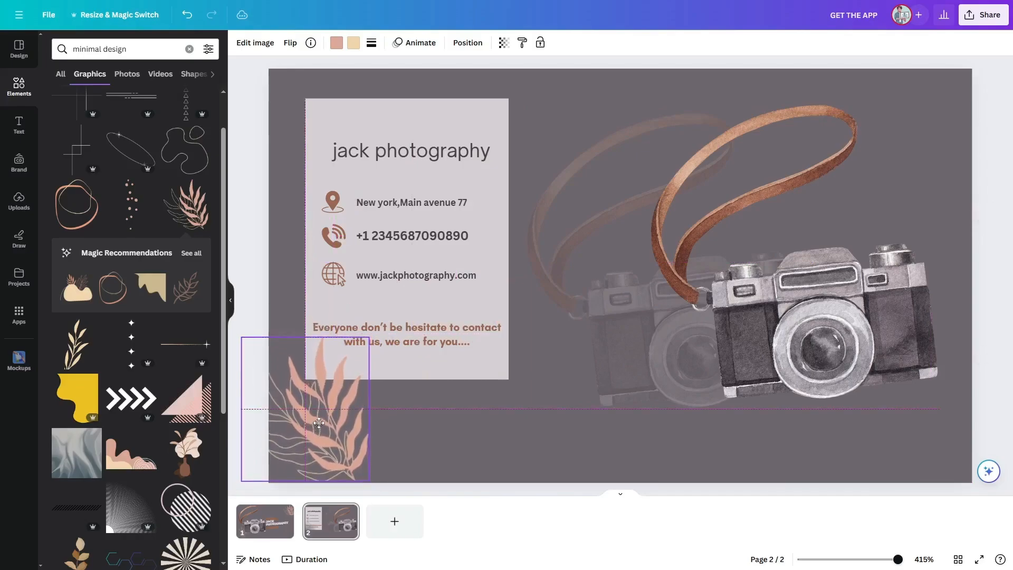
right_click(318, 420)
click(555, 384)
click(493, 364)
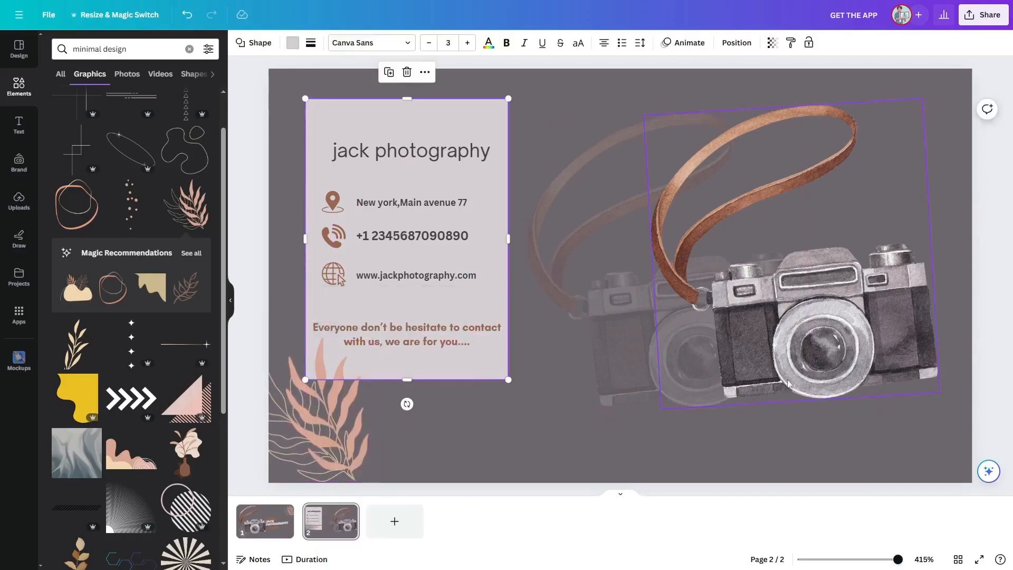
Step: Add a second pink leaf graphic and place it in the card's top-right corner behind the camera
click(1008, 337)
click(190, 211)
drag(639, 303, 922, 160)
right_click(923, 160)
mouse_move(843, 289)
click(904, 331)
click(992, 270)
click(951, 204)
drag(968, 207, 972, 212)
click(1006, 264)
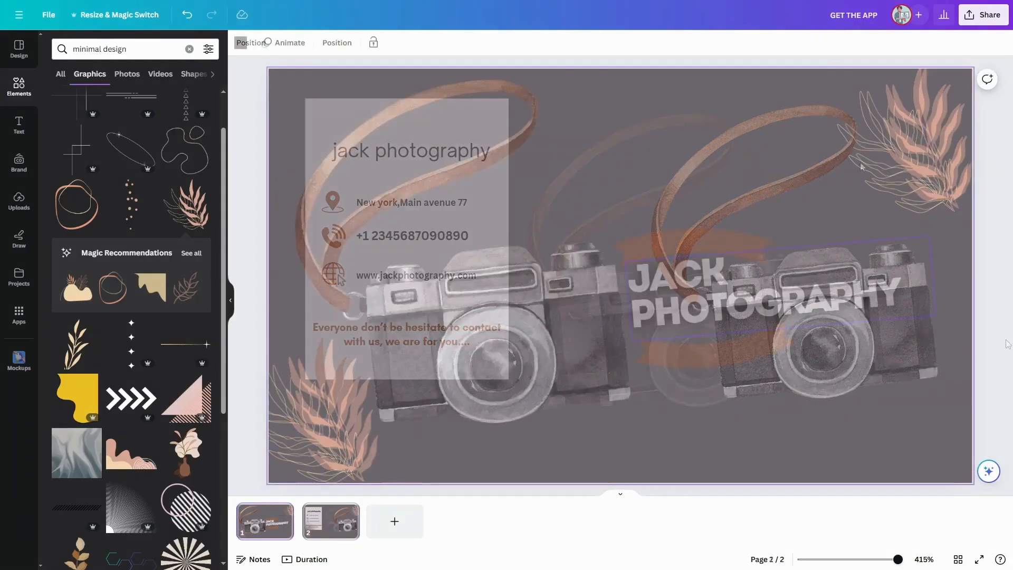
Step: Open the design's share options
click(983, 15)
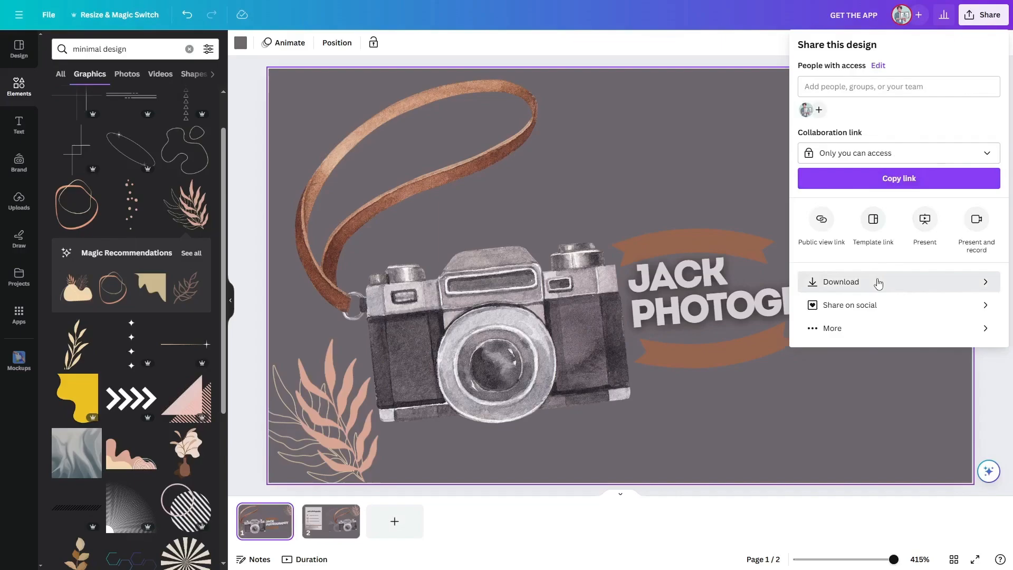